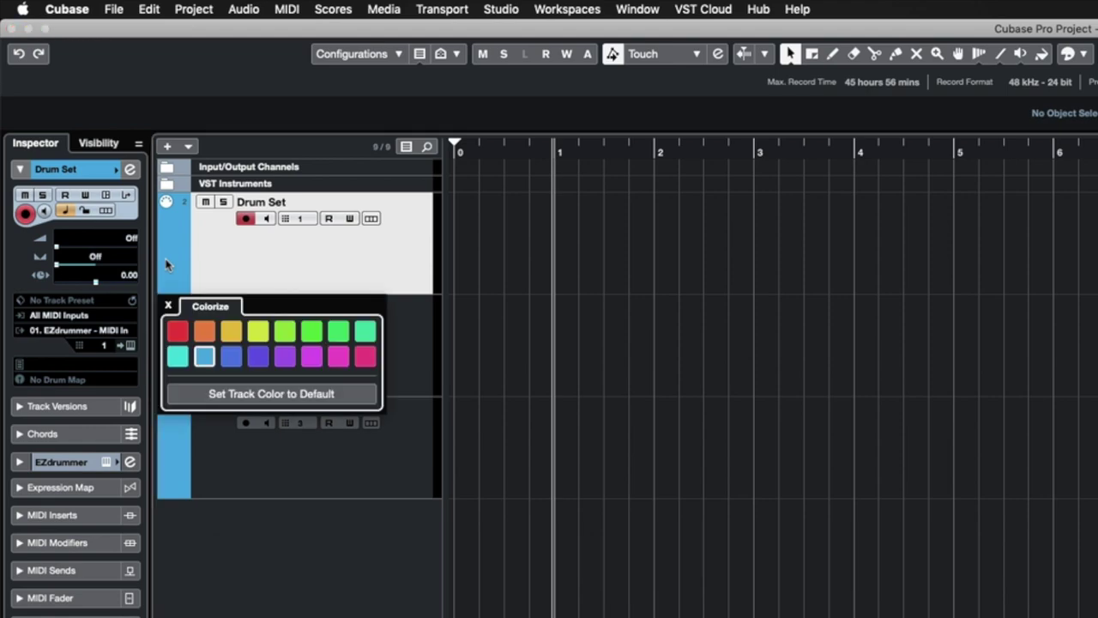
# - View the color palette of the Drum Set track from its track strip and from the Inspector, closing it each time
pyautogui.click(363, 273)
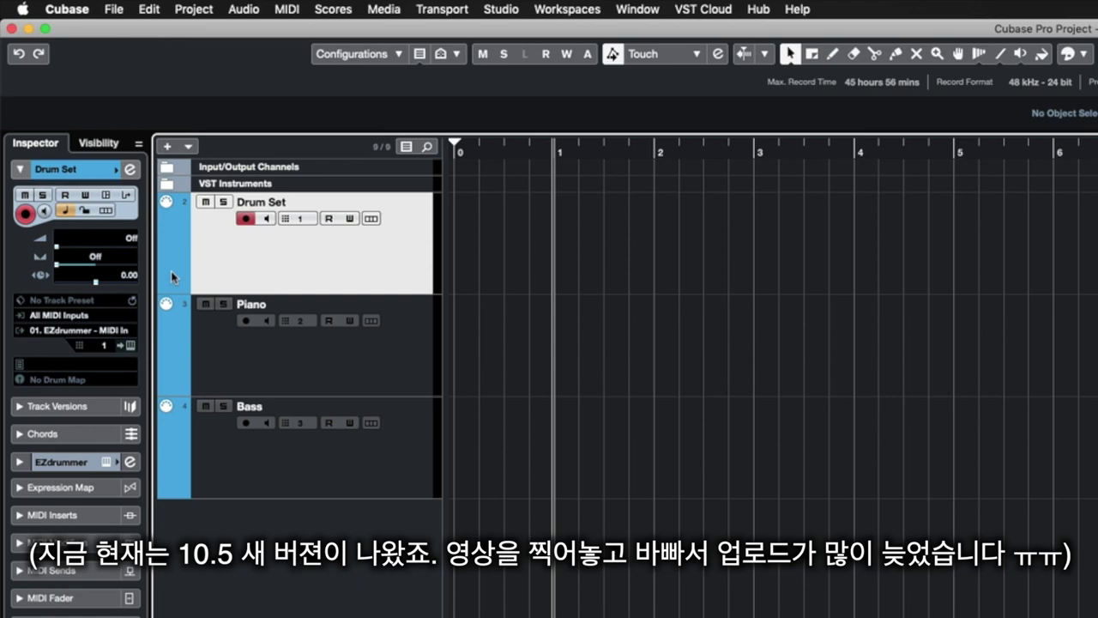
pyautogui.click(169, 275)
pyautogui.click(174, 260)
pyautogui.click(330, 283)
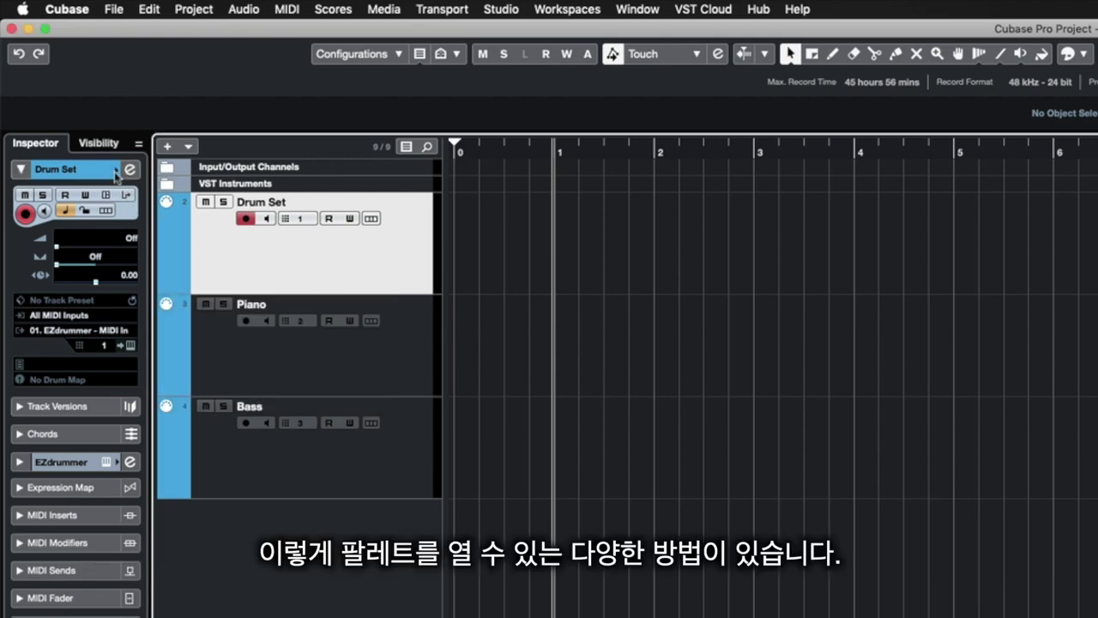
pyautogui.click(116, 169)
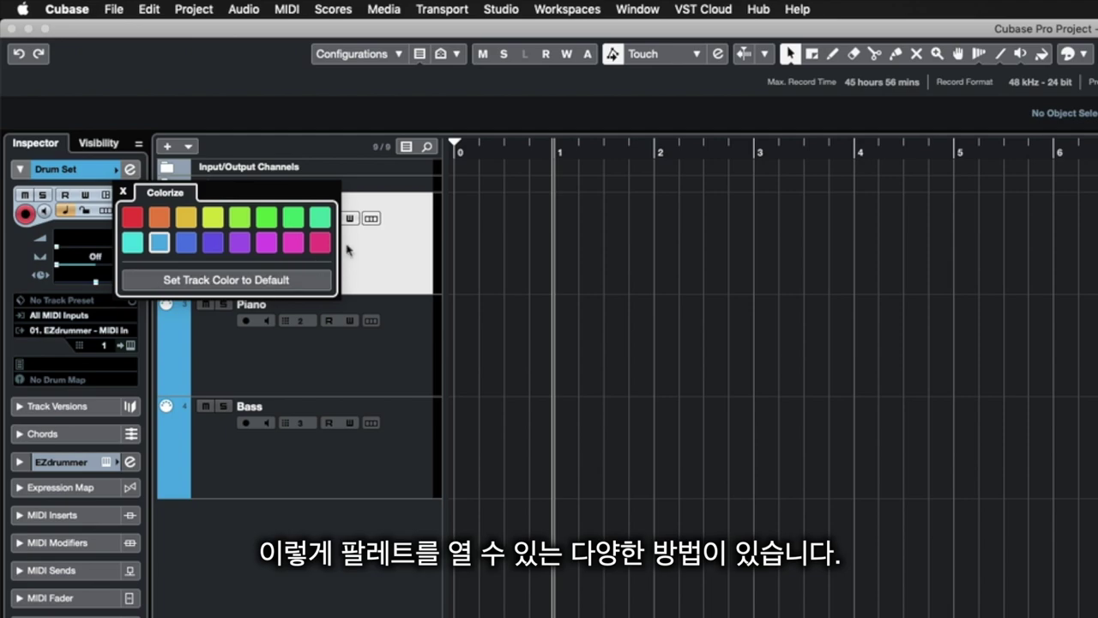
pyautogui.click(478, 311)
# - Colorize the Drum Set, Piano and Bass tracks together in yellow-green, the fourth palette color, and close the palette
pyautogui.keyDown('shift'); pyautogui.click(421, 439); pyautogui.keyUp('shift')
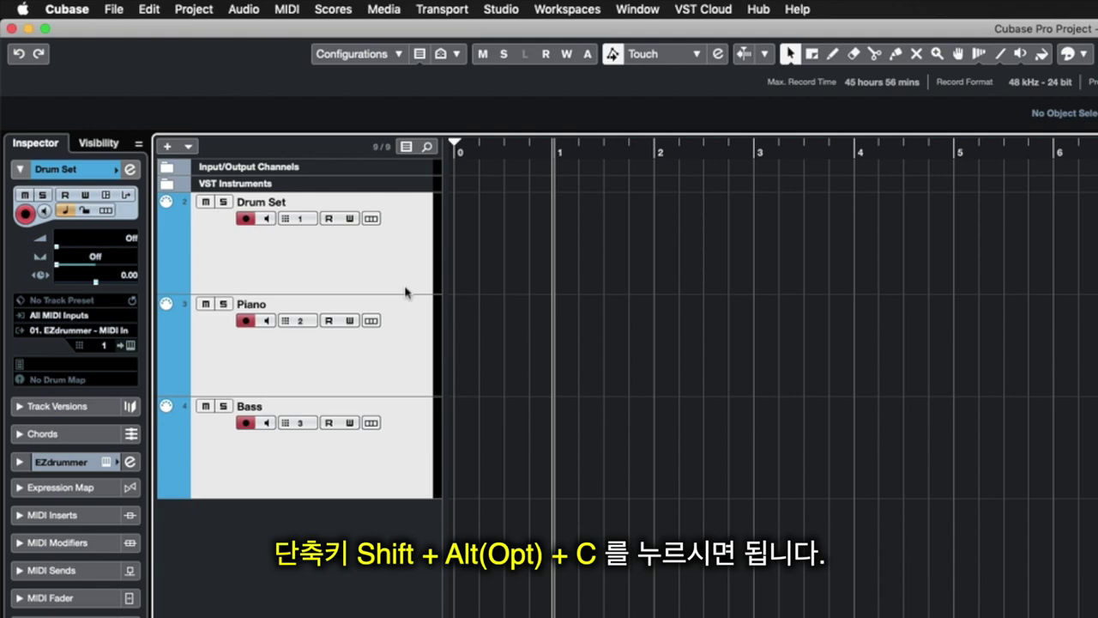
pyautogui.hotkey('shift', 'alt', 'c')
pyautogui.moveTo(485, 271); pyautogui.dragTo(472, 311)
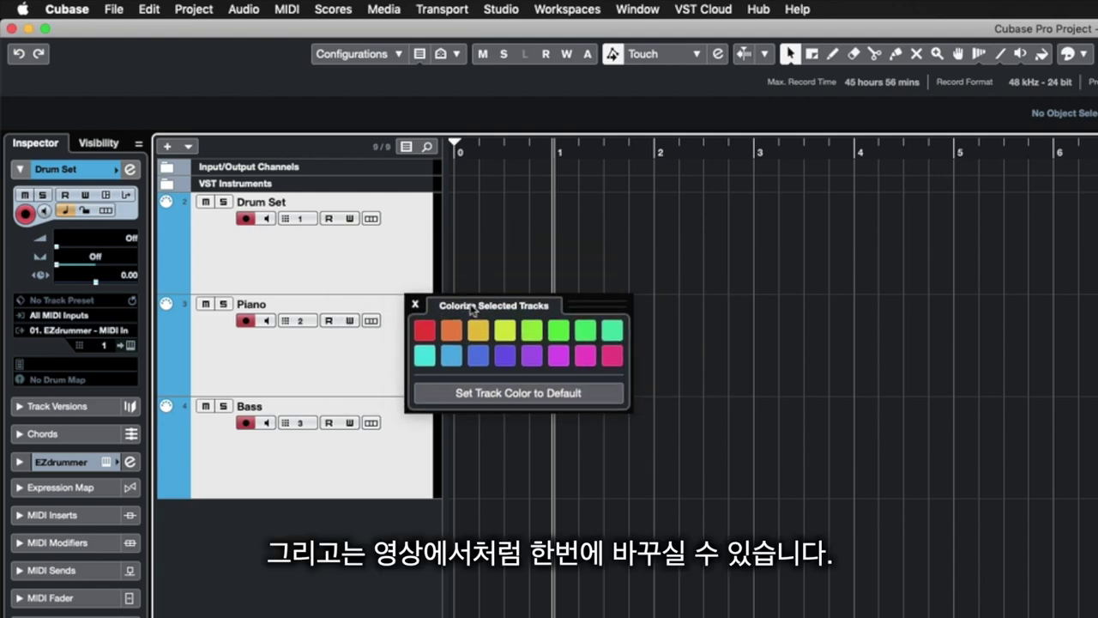
pyautogui.click(512, 334)
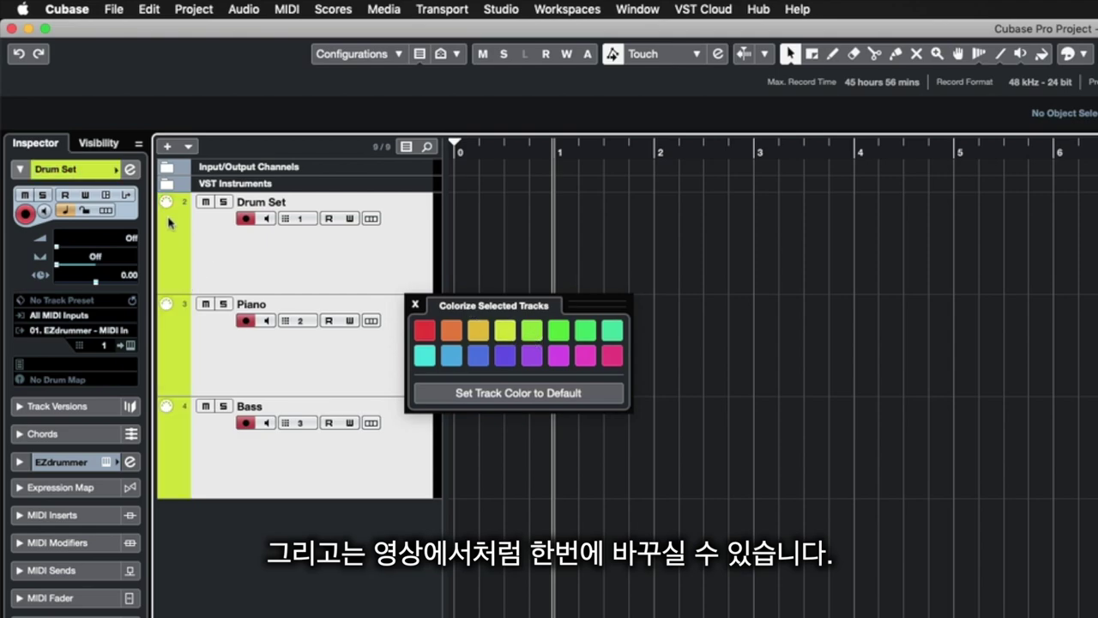
pyautogui.click(416, 304)
# - Examine the colors offered in the general color palette and in the palettes of the Bass and Drum Set tracks
pyautogui.click(415, 361)
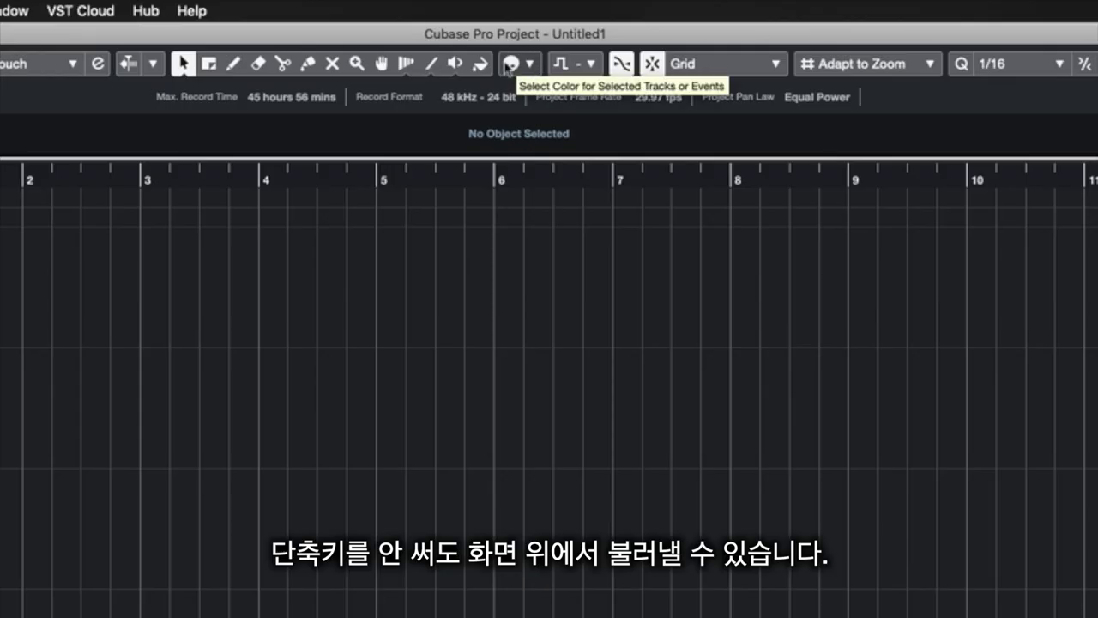
pyautogui.click(552, 28)
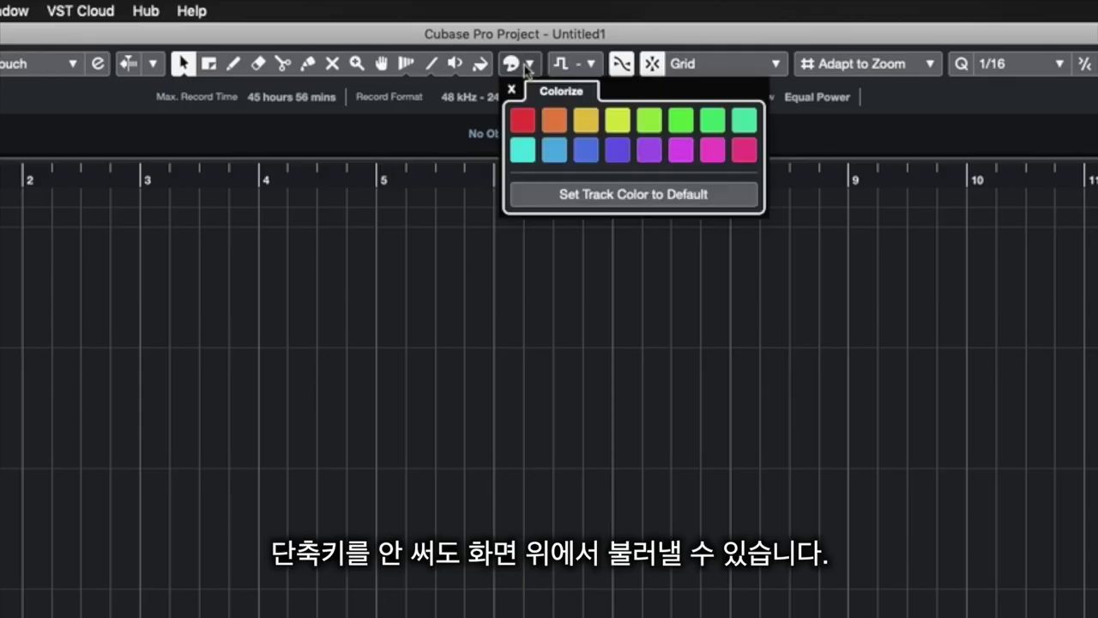
pyautogui.click(110, 428)
pyautogui.click(400, 290)
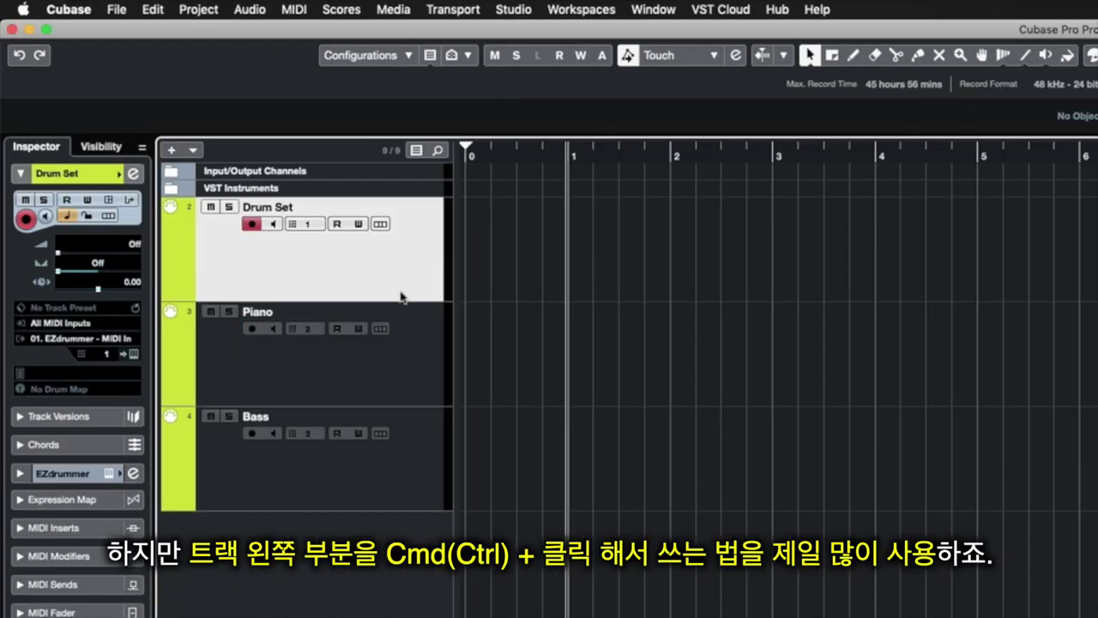
pyautogui.click(391, 384)
pyautogui.click(414, 450)
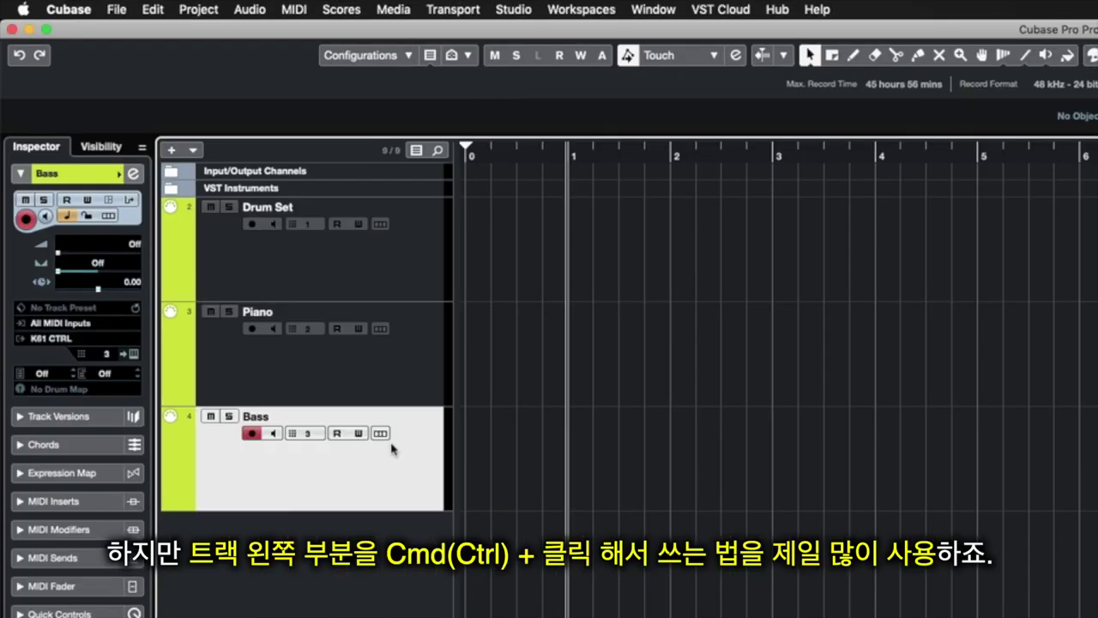
pyautogui.keyDown('super'); pyautogui.click(173, 472); pyautogui.keyUp('super')
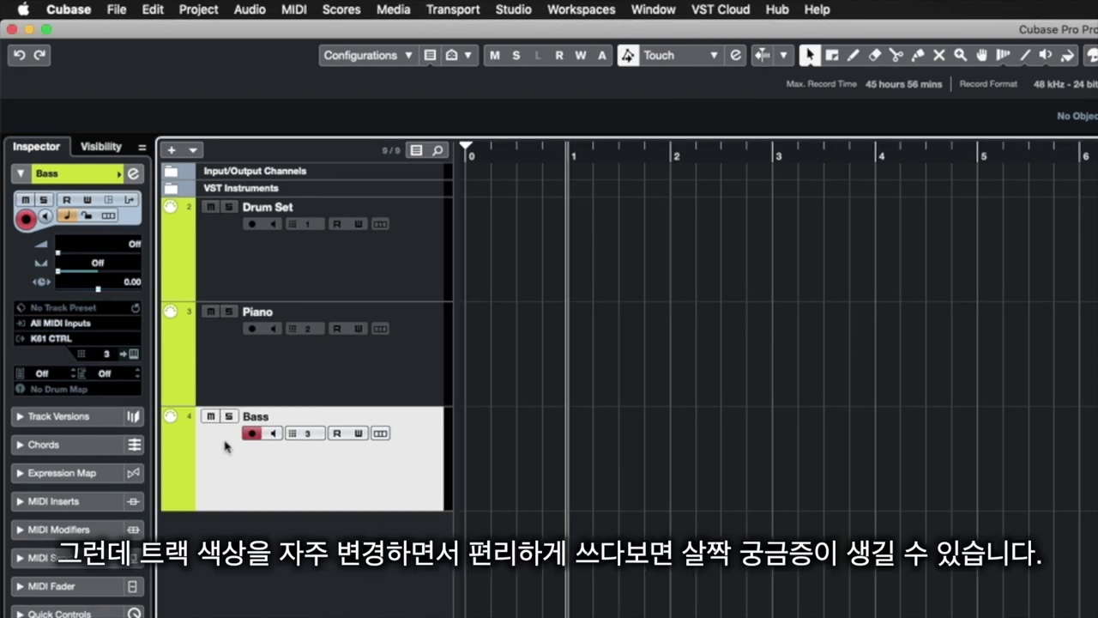
pyautogui.click(240, 252)
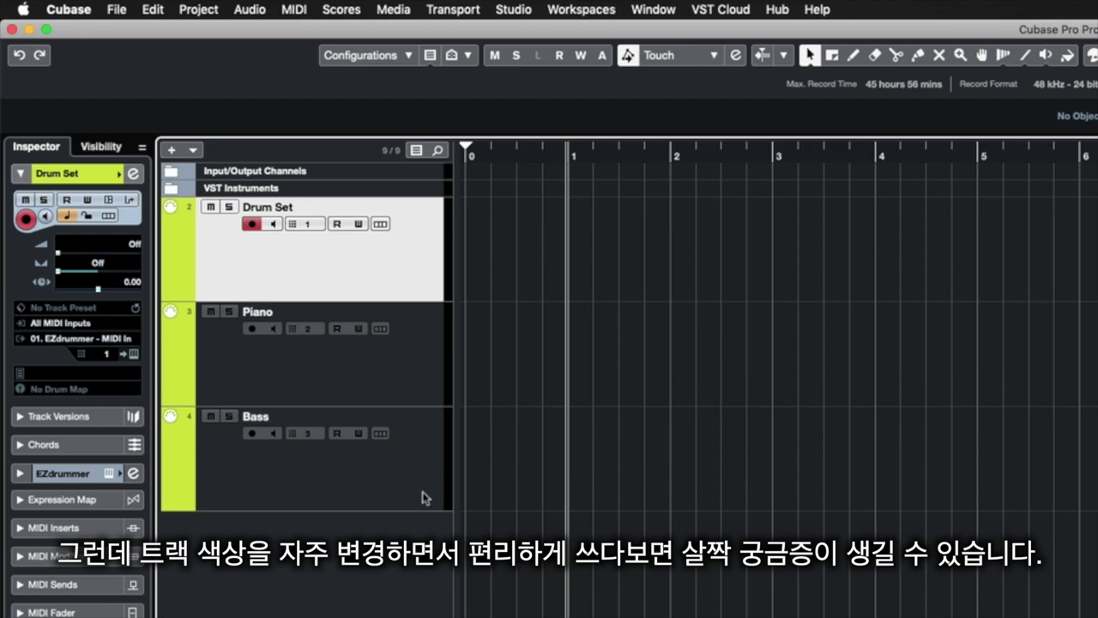
pyautogui.keyDown('super'); pyautogui.click(184, 240); pyautogui.keyUp('super')
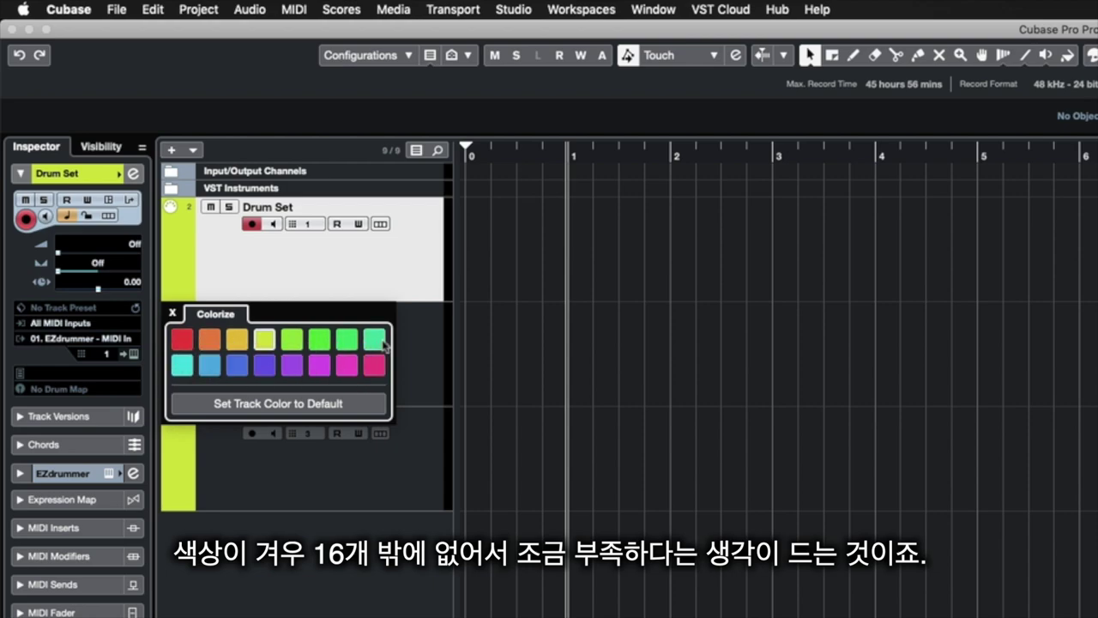
pyautogui.click(287, 282)
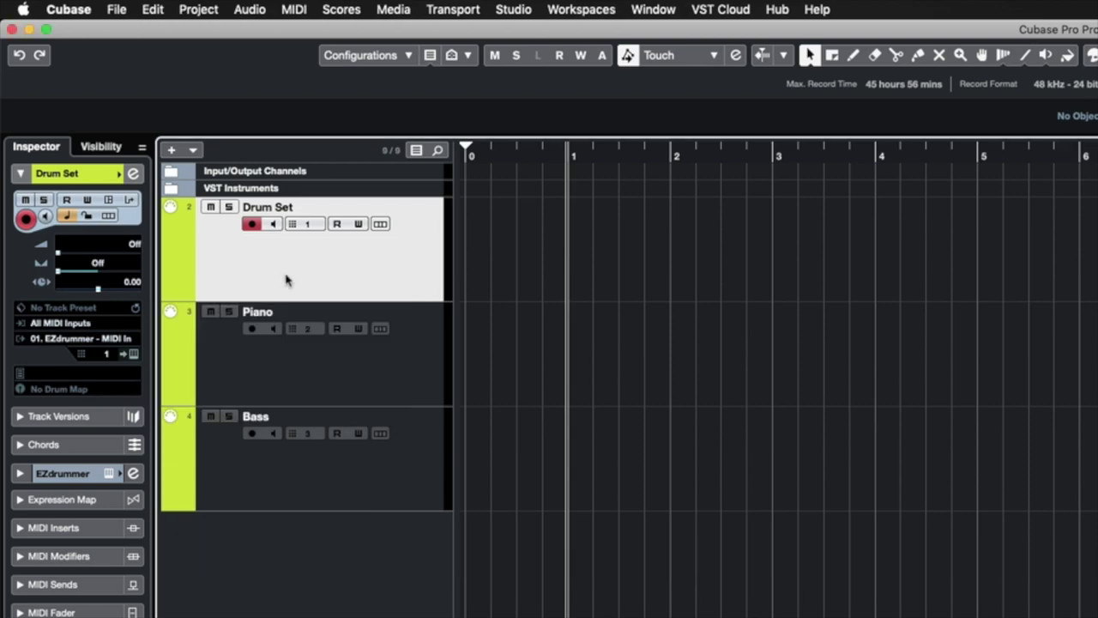
pyautogui.click(359, 373)
pyautogui.click(364, 472)
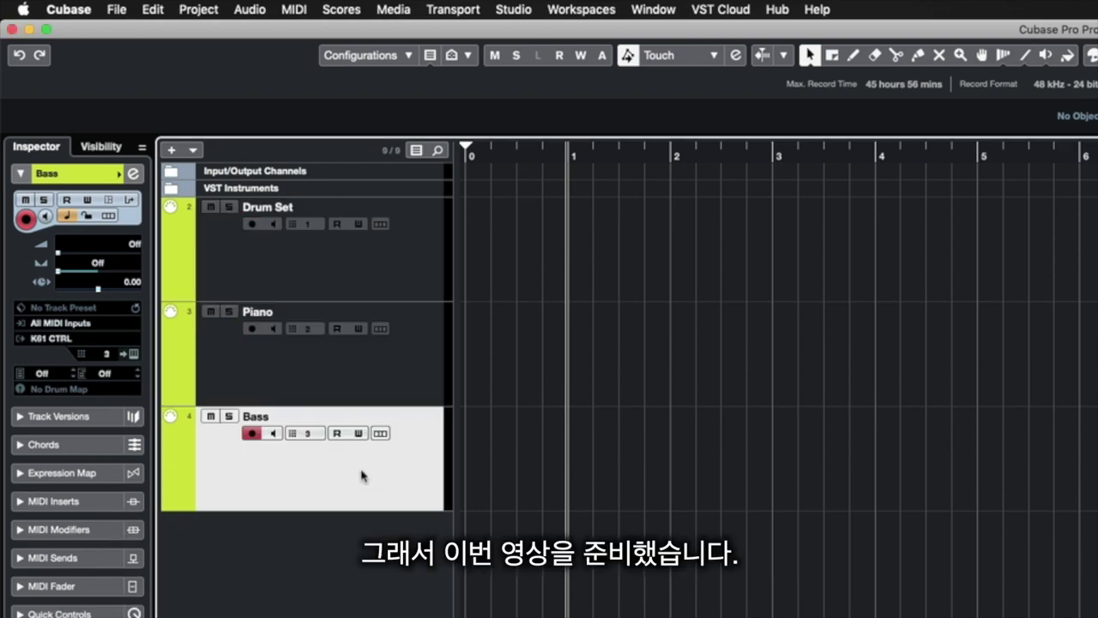
pyautogui.click(421, 390)
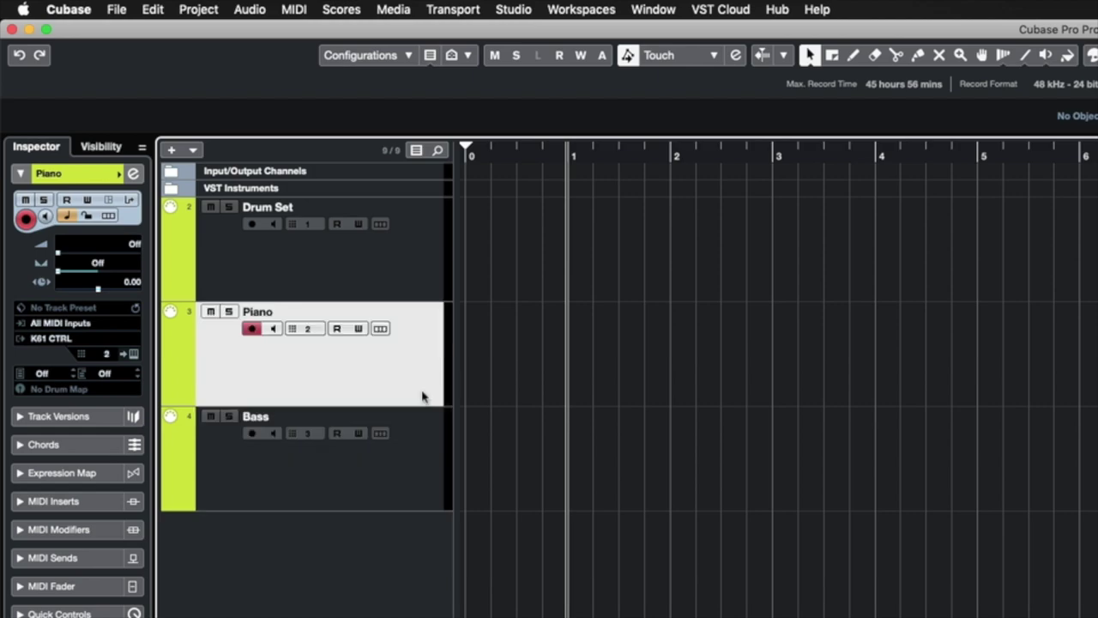
pyautogui.click(386, 293)
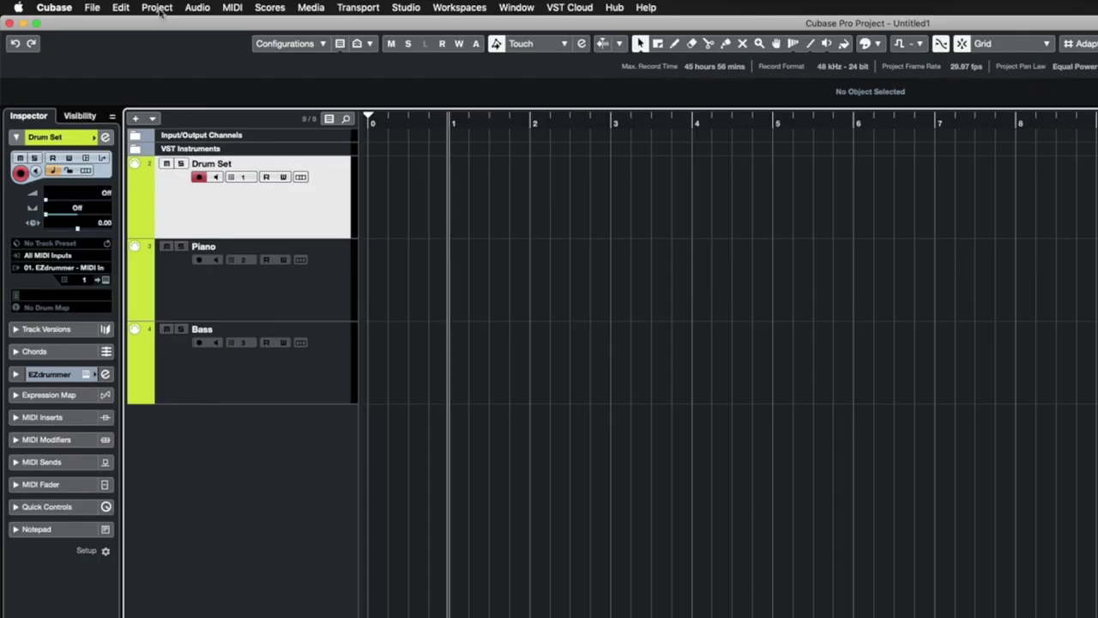
# - Open the presets in Project Colors Setup and set the number of color tints to 2
pyautogui.click(198, 9)
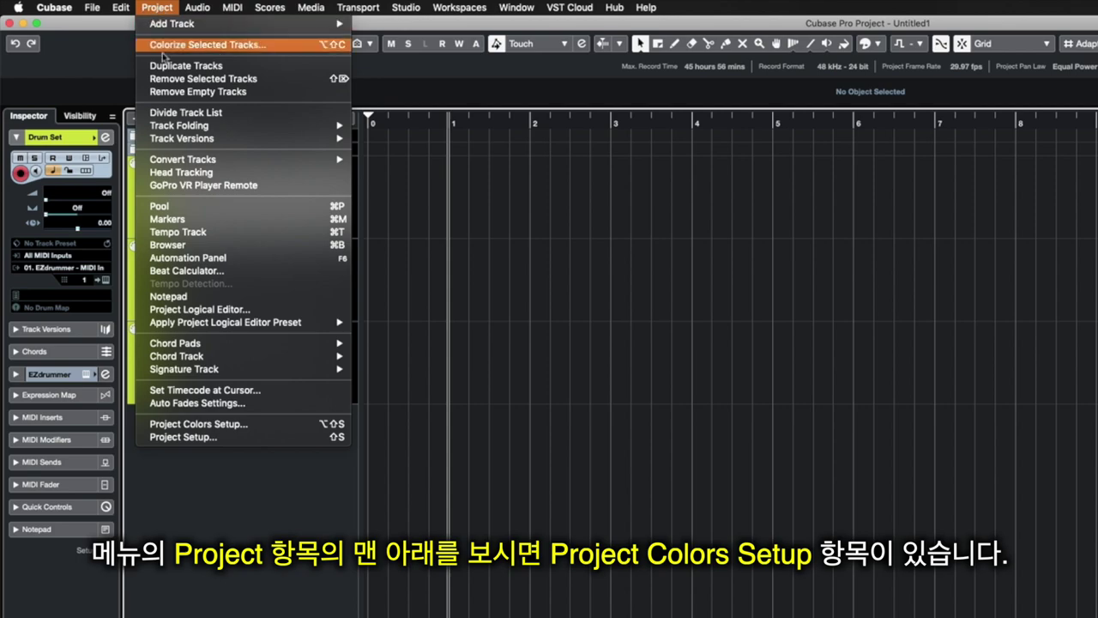
pyautogui.click(217, 427)
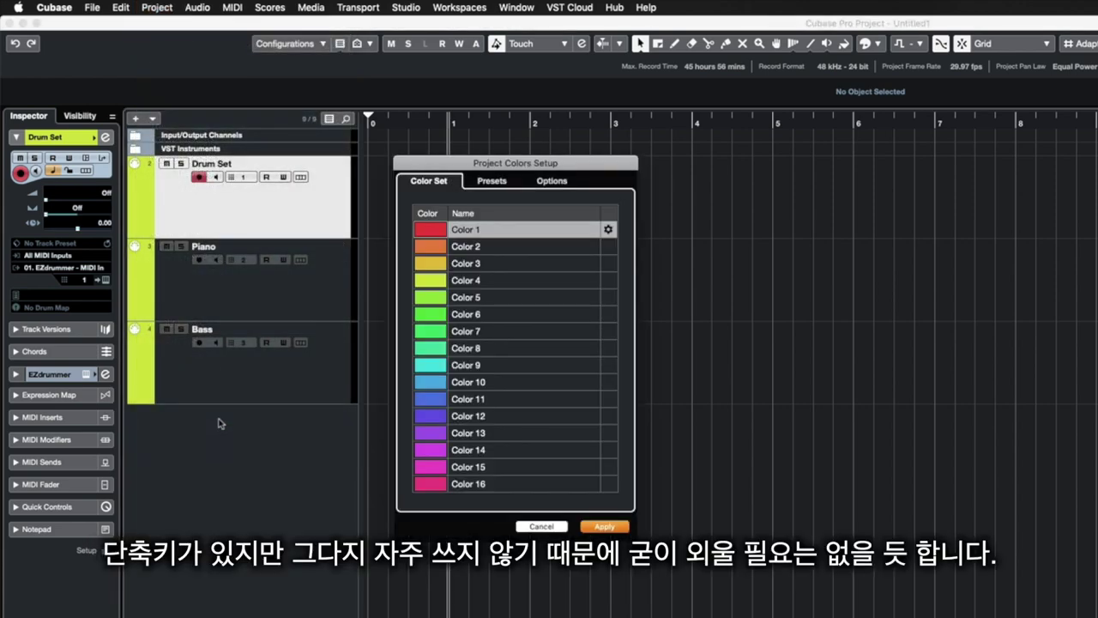
pyautogui.moveTo(448, 168)
pyautogui.mouseDown()
pyautogui.moveTo(413, 156)
pyautogui.moveTo(447, 151)
pyautogui.mouseUp()
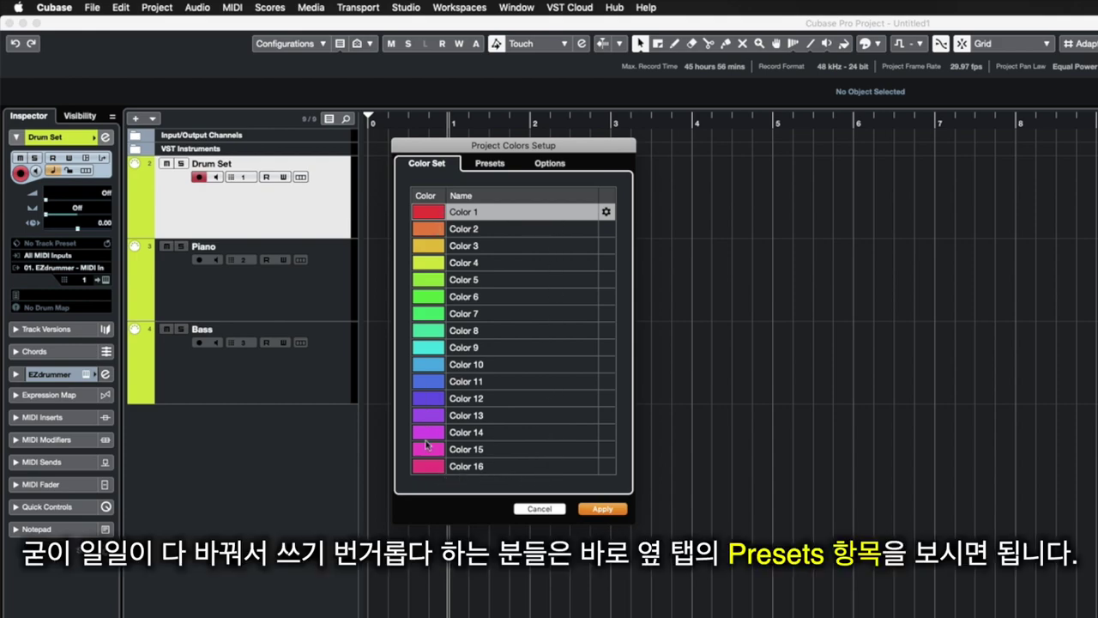
pyautogui.click(490, 164)
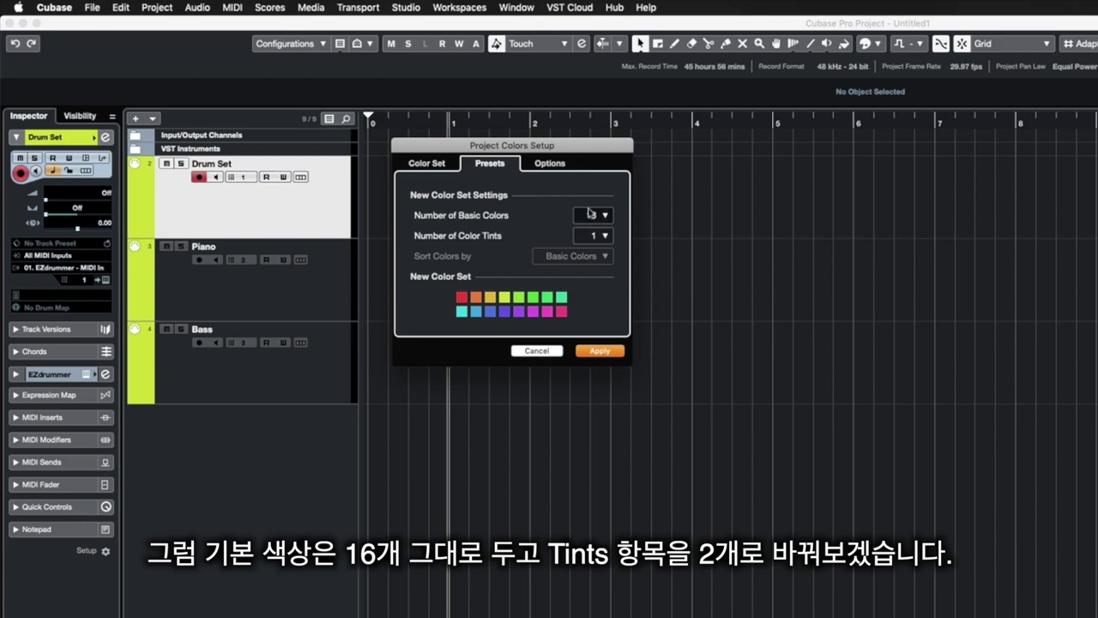
pyautogui.click(600, 234)
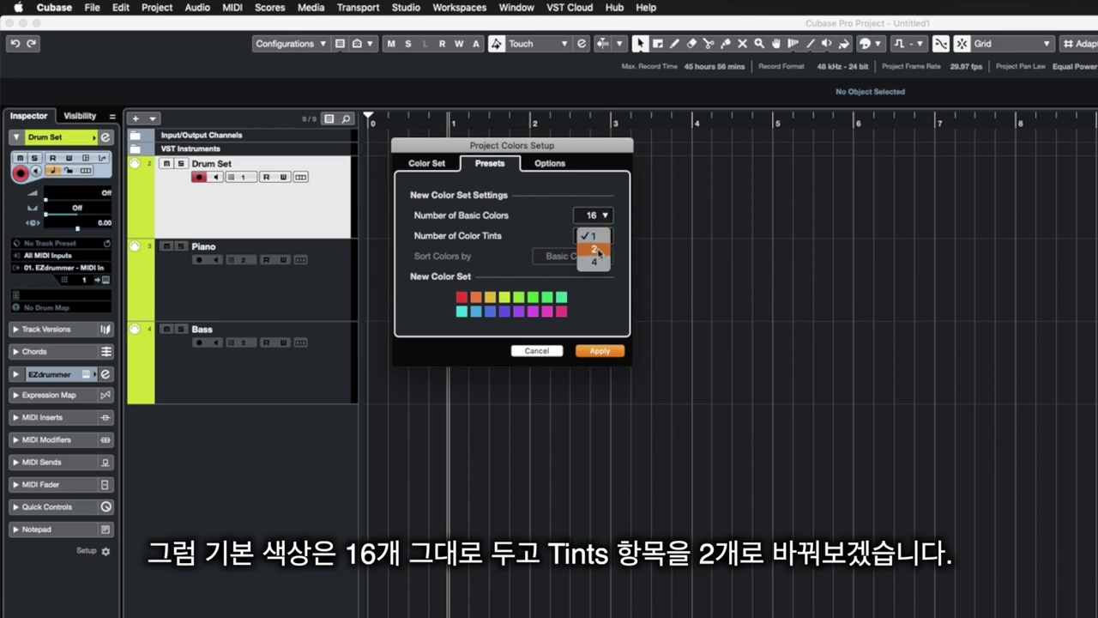
pyautogui.click(599, 252)
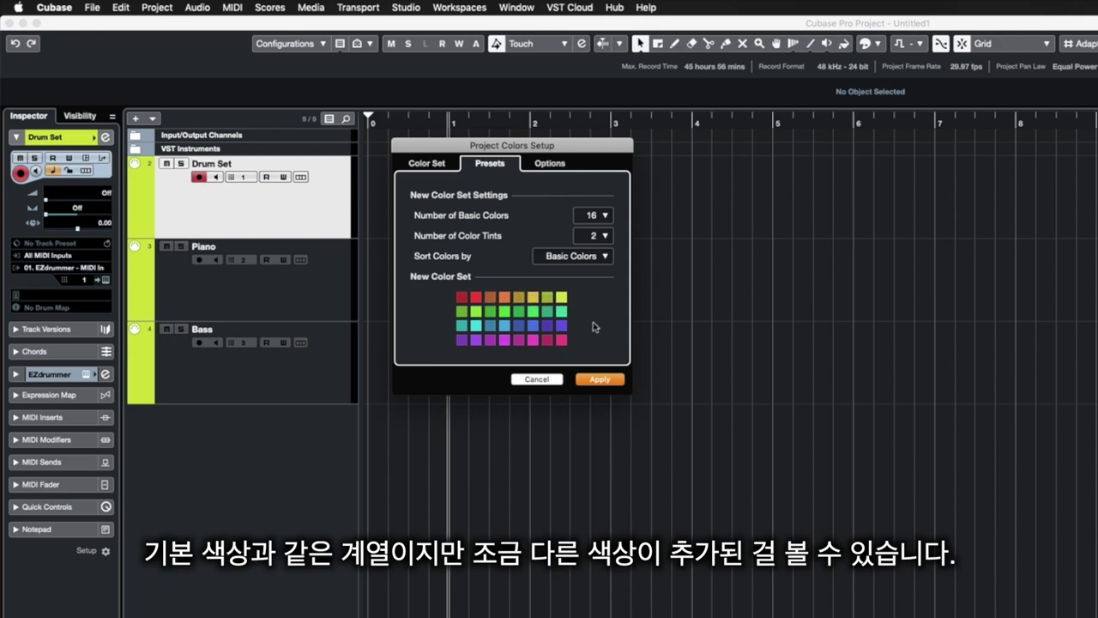
# - Try a new color set with 24 basic colors and 4 color tints
pyautogui.click(601, 215)
pyautogui.click(598, 229)
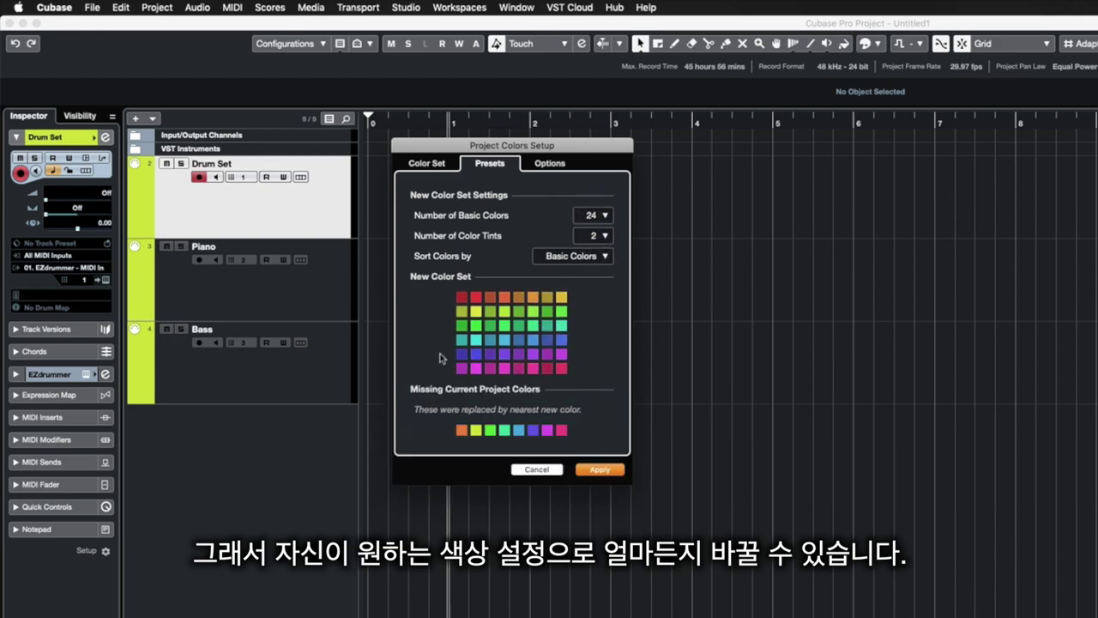
pyautogui.click(591, 237)
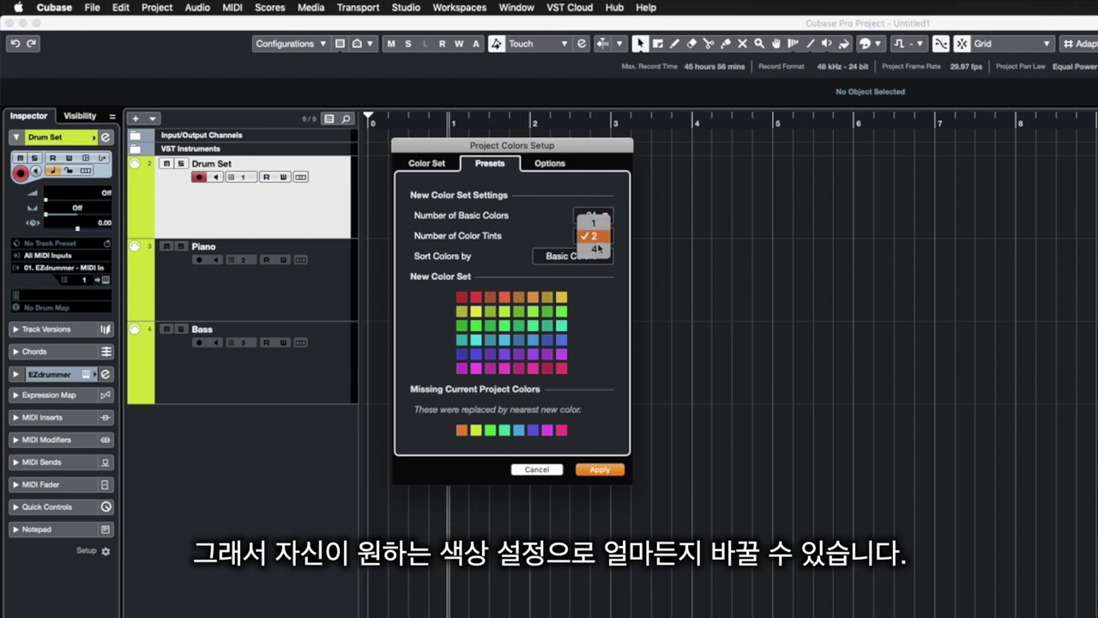
pyautogui.click(595, 249)
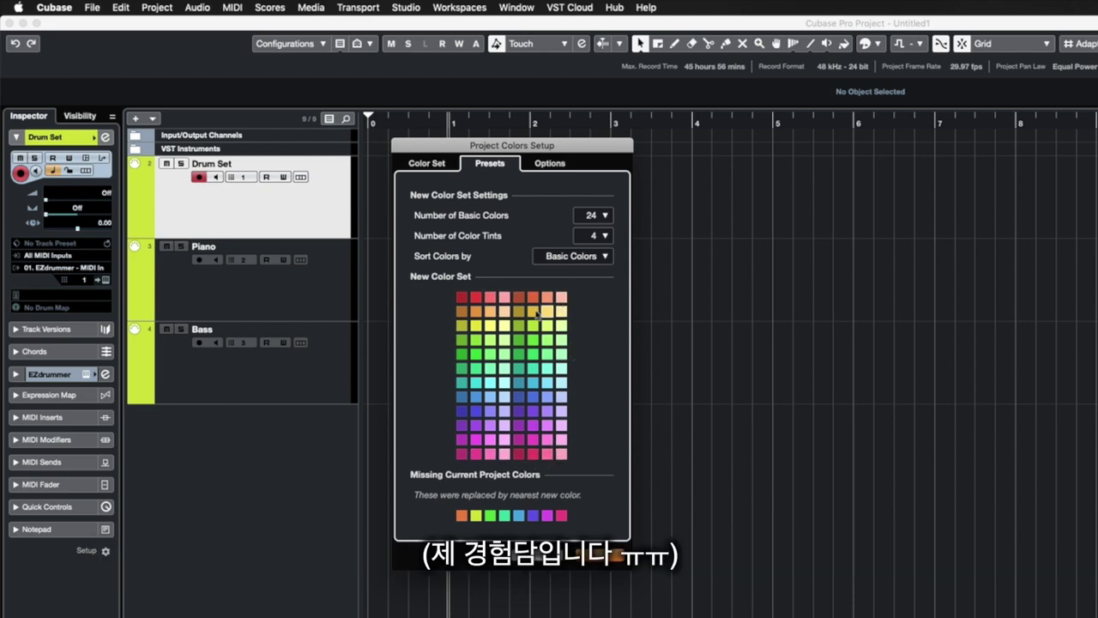
# - Return the new color set to 2 color tints and 16 basic colors
pyautogui.click(593, 235)
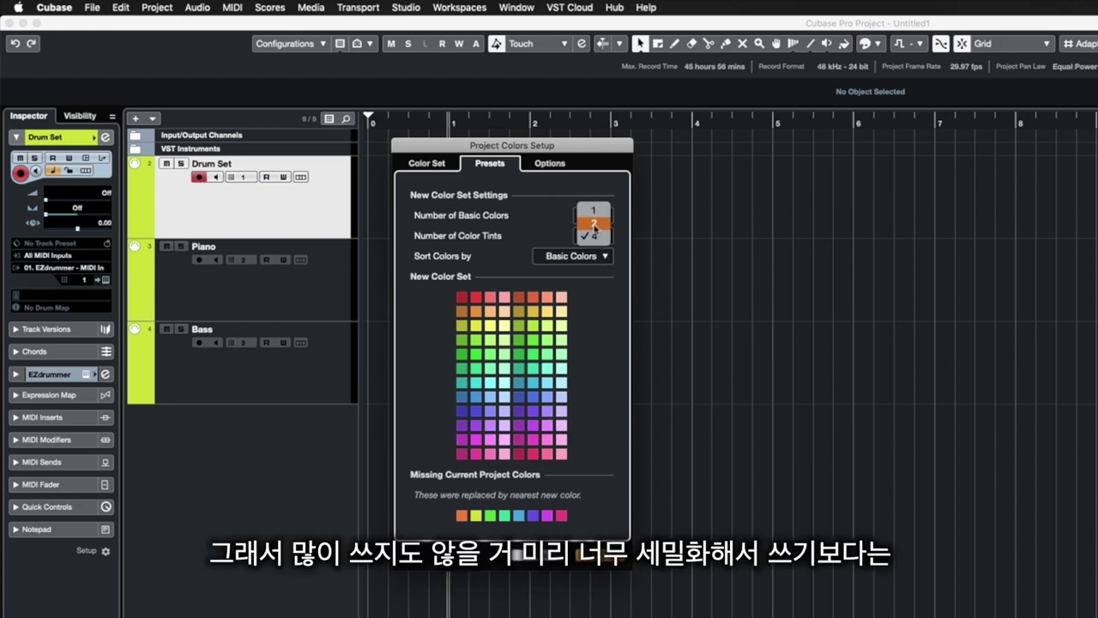
pyautogui.click(592, 218)
pyautogui.click(593, 216)
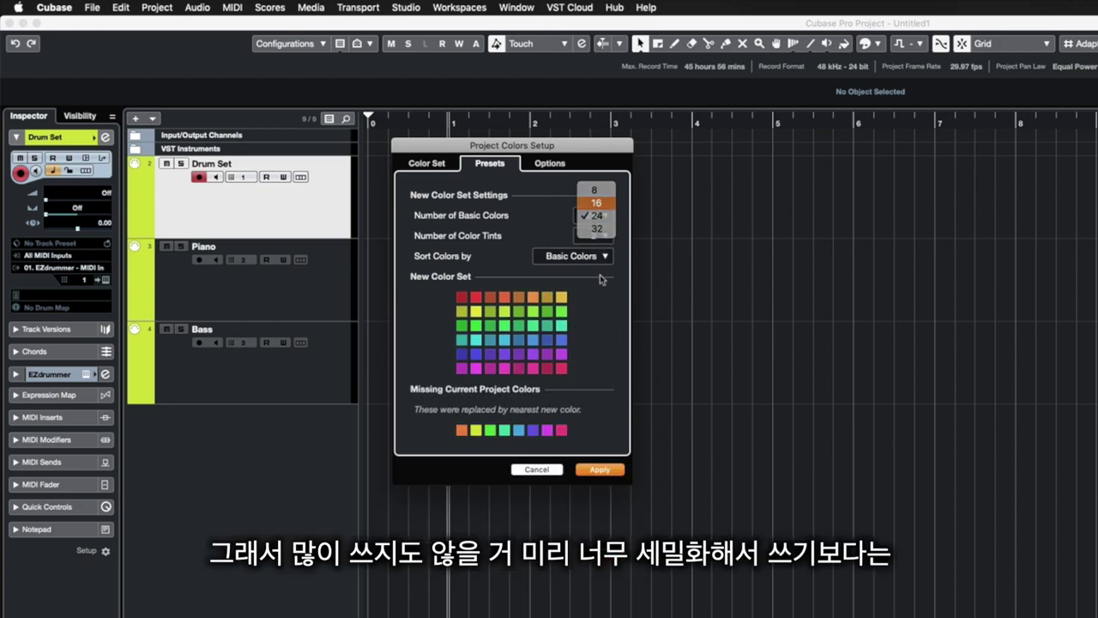
pyautogui.click(596, 204)
# - Try 4 color tints, return to 2, and check the sorting options while keeping Basic Colors
pyautogui.click(592, 234)
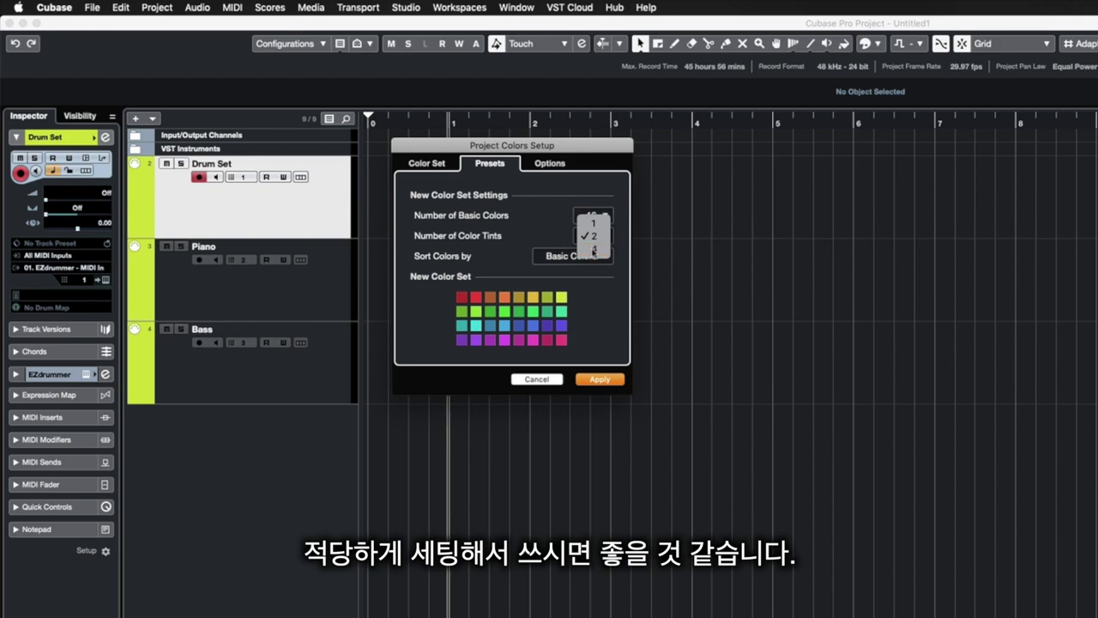
pyautogui.click(592, 252)
pyautogui.click(592, 235)
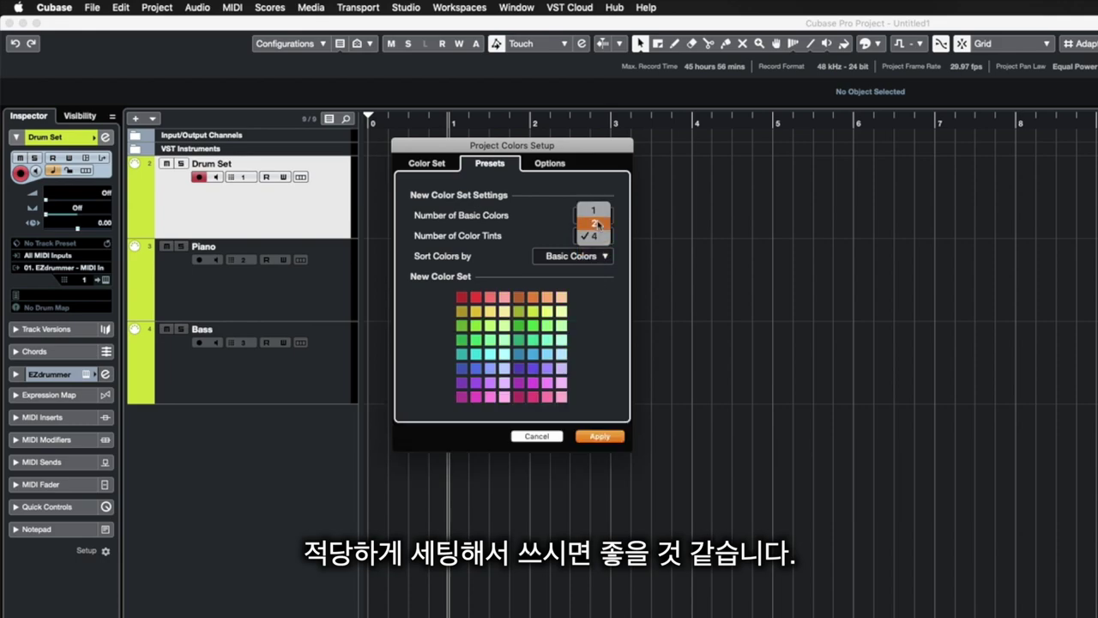
pyautogui.click(596, 221)
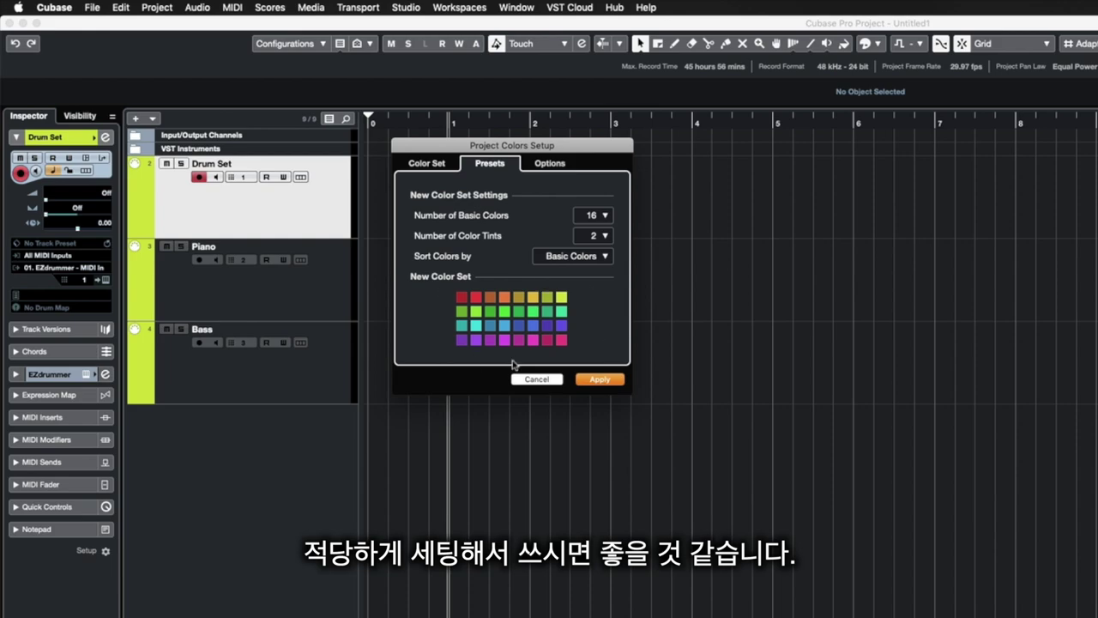
pyautogui.click(587, 257)
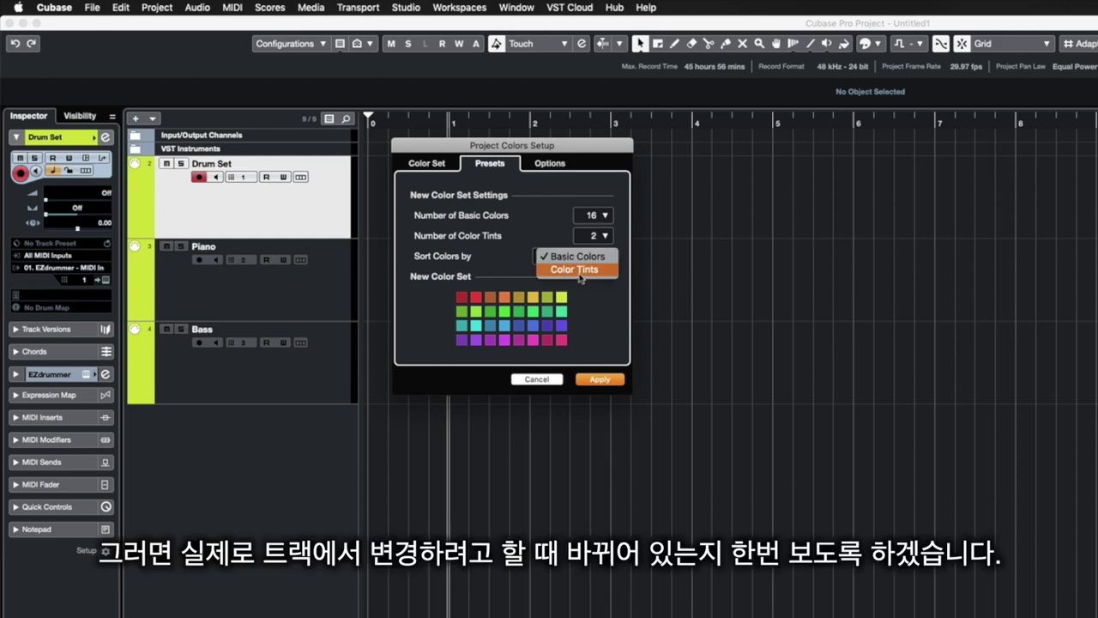
pyautogui.click(583, 257)
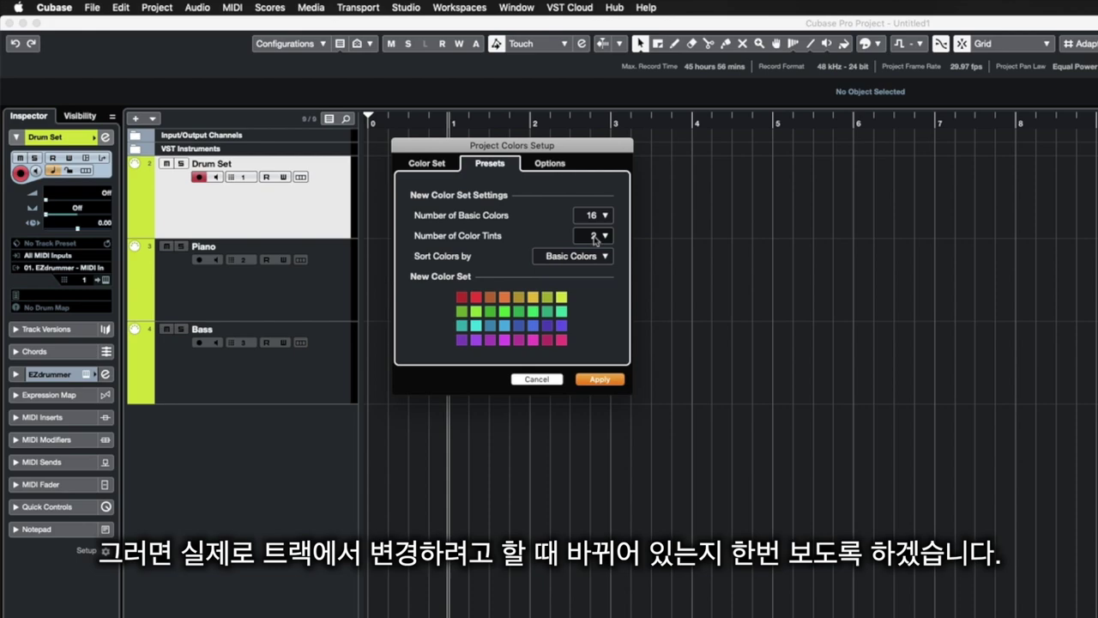
# - Set the number of color tints to 4 and apply the new color set to the project
pyautogui.click(594, 237)
pyautogui.click(594, 254)
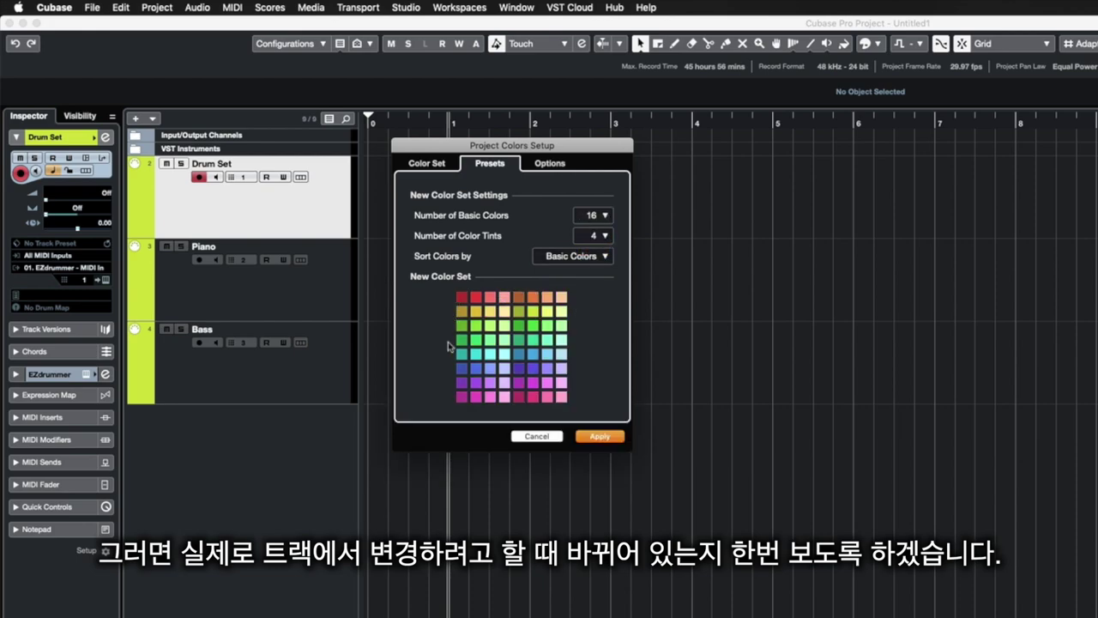
pyautogui.click(603, 437)
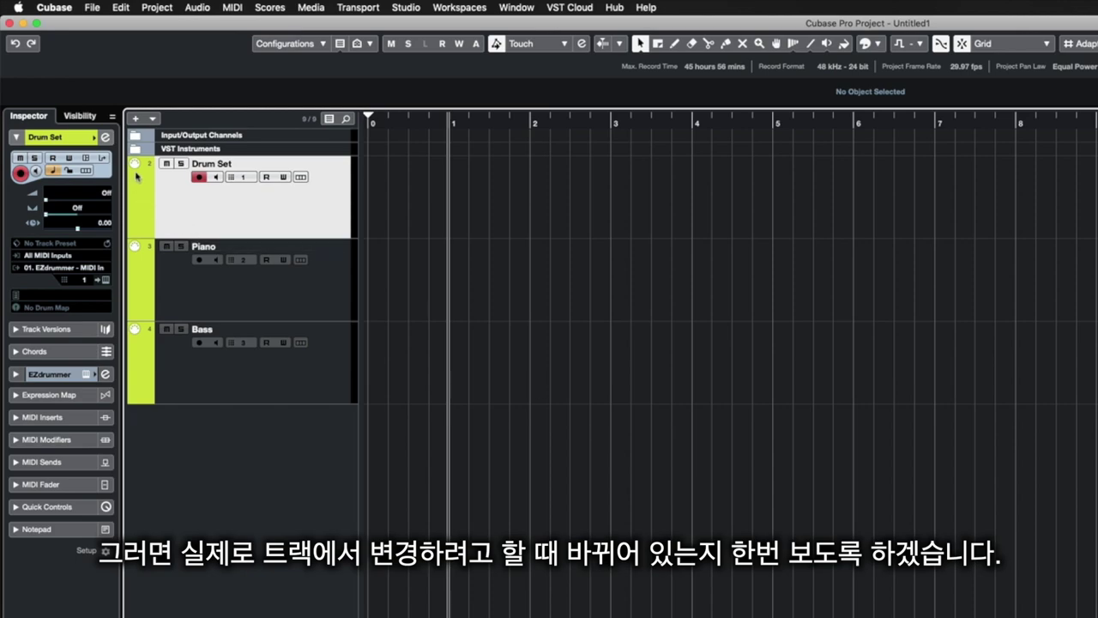
# - Check the extended color palette of the Drum Set track, close it unchanged, and select the Bass track
pyautogui.click(137, 221)
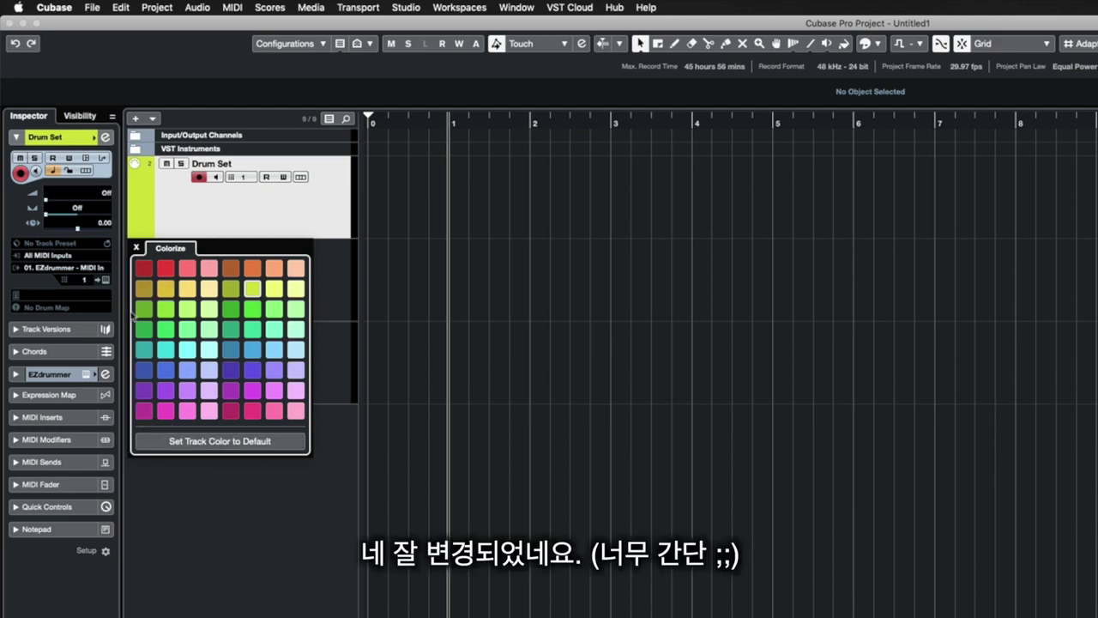
pyautogui.click(276, 225)
pyautogui.click(325, 304)
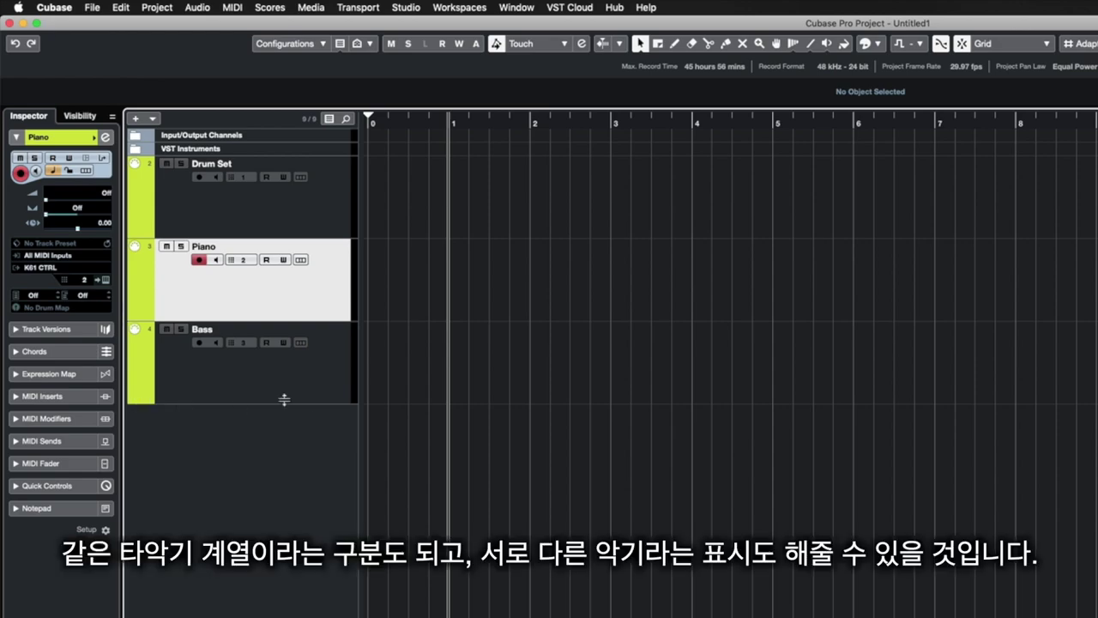
pyautogui.click(256, 377)
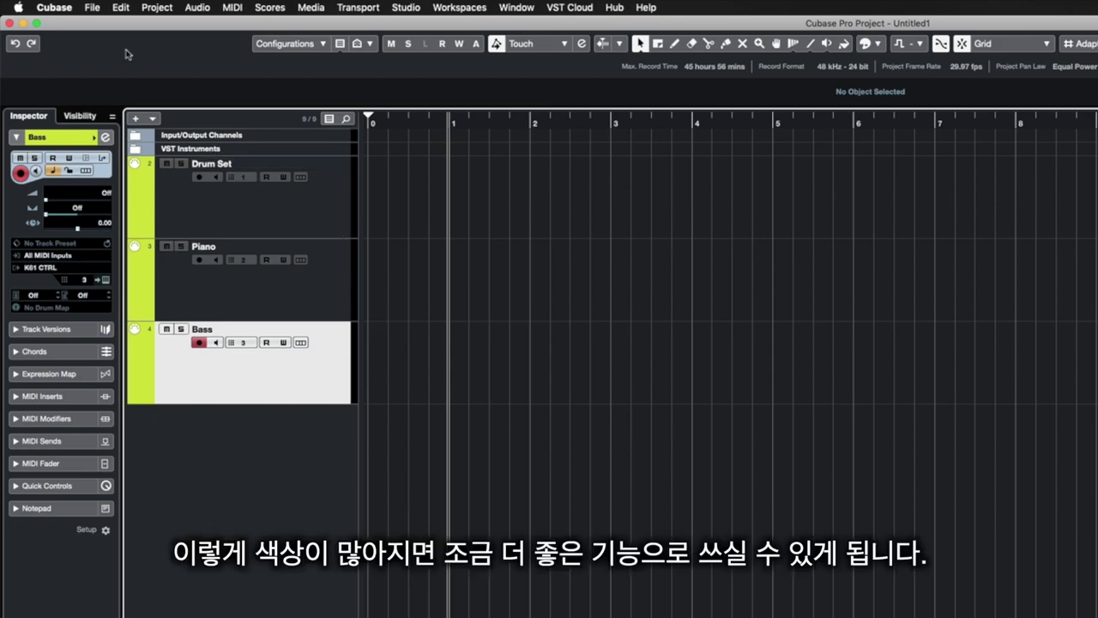
# - Open Project Colors Setup and show the preset settings for a new color set
pyautogui.click(161, 8)
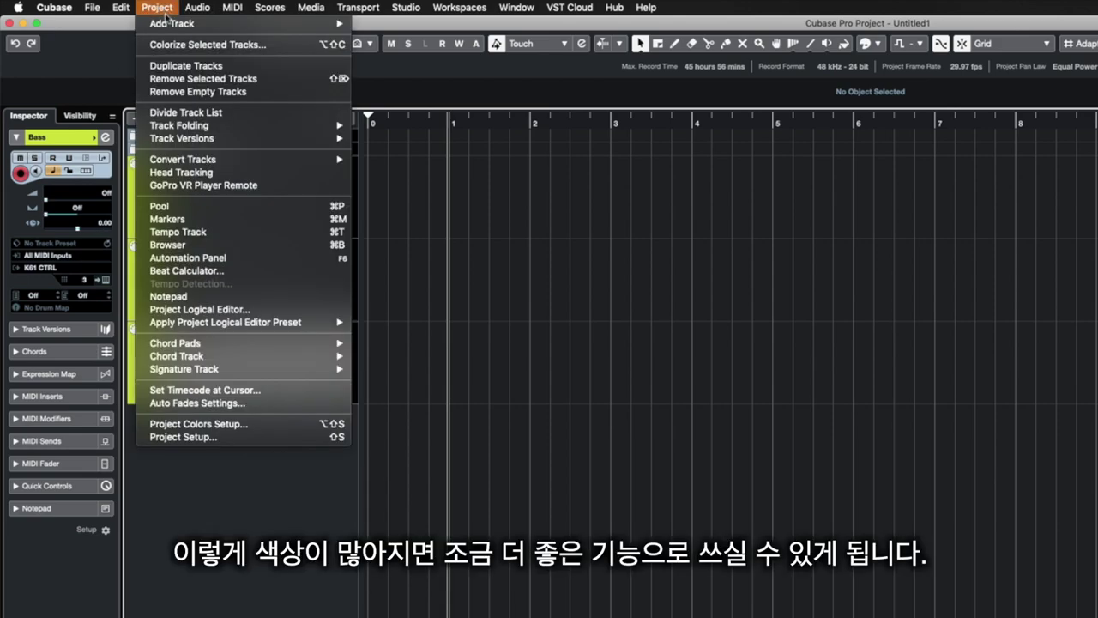
pyautogui.click(228, 425)
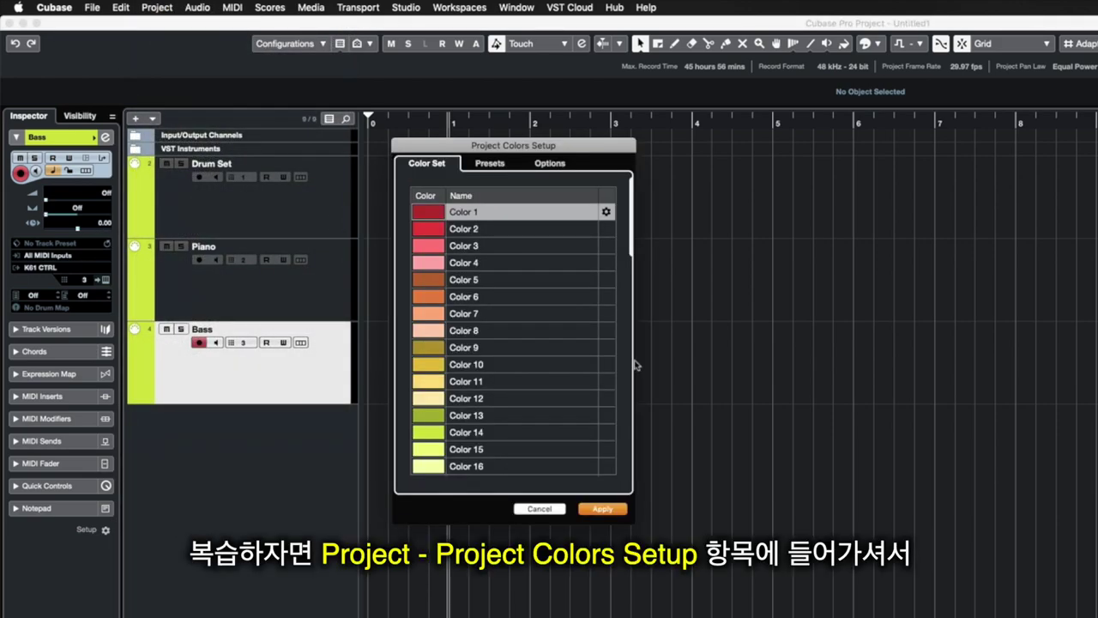
pyautogui.click(491, 165)
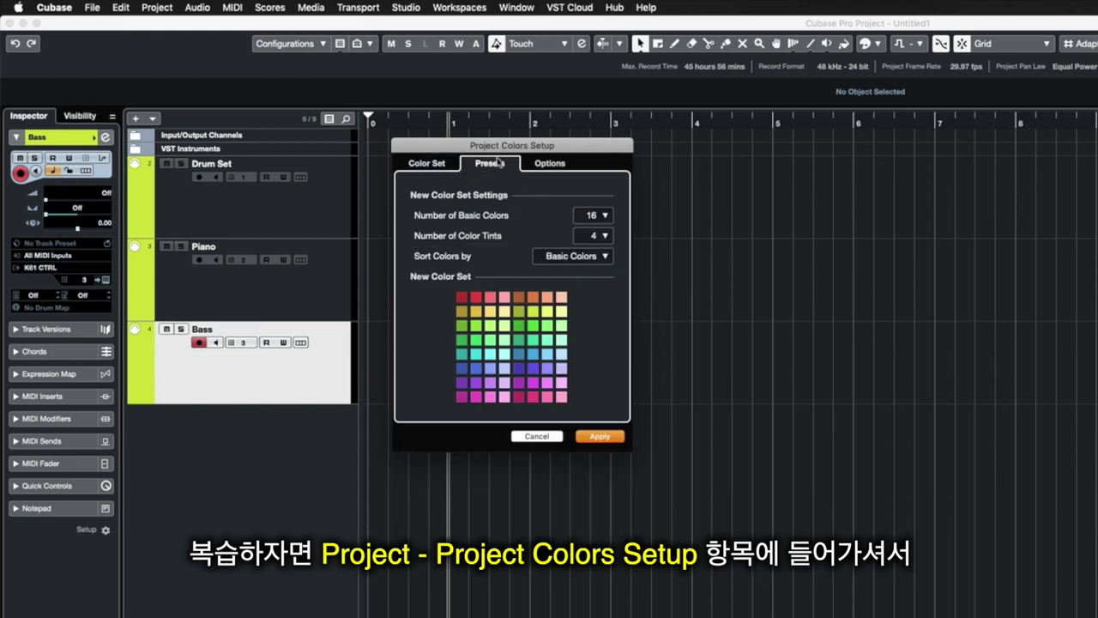
# - Try sorting the new color set by Color Tints, and return the sorting to Basic Colors
pyautogui.click(594, 261)
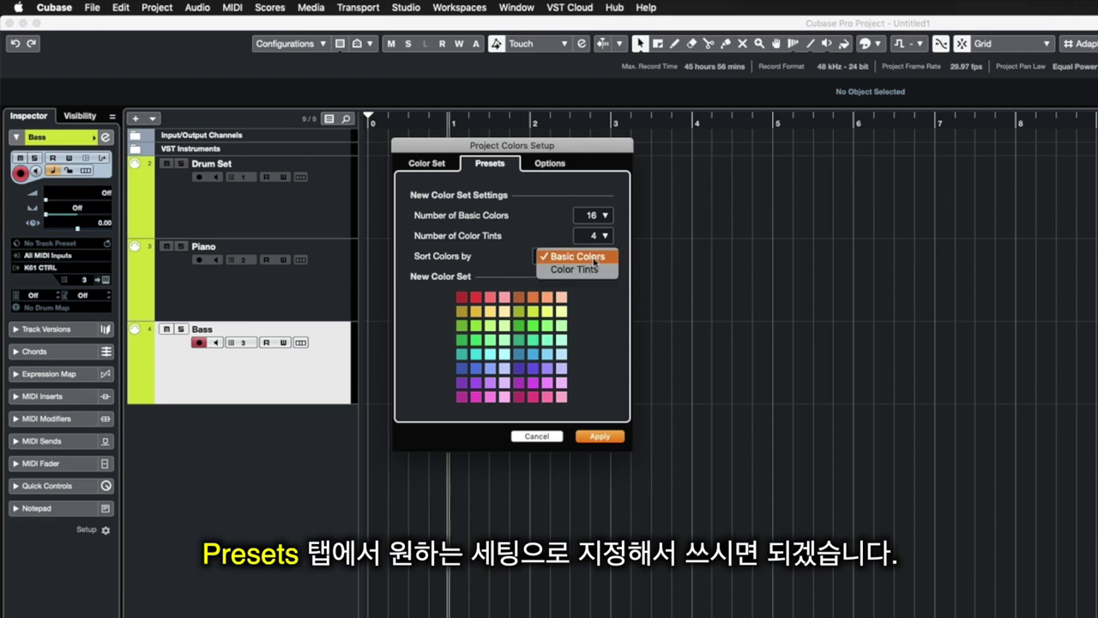
pyautogui.click(592, 269)
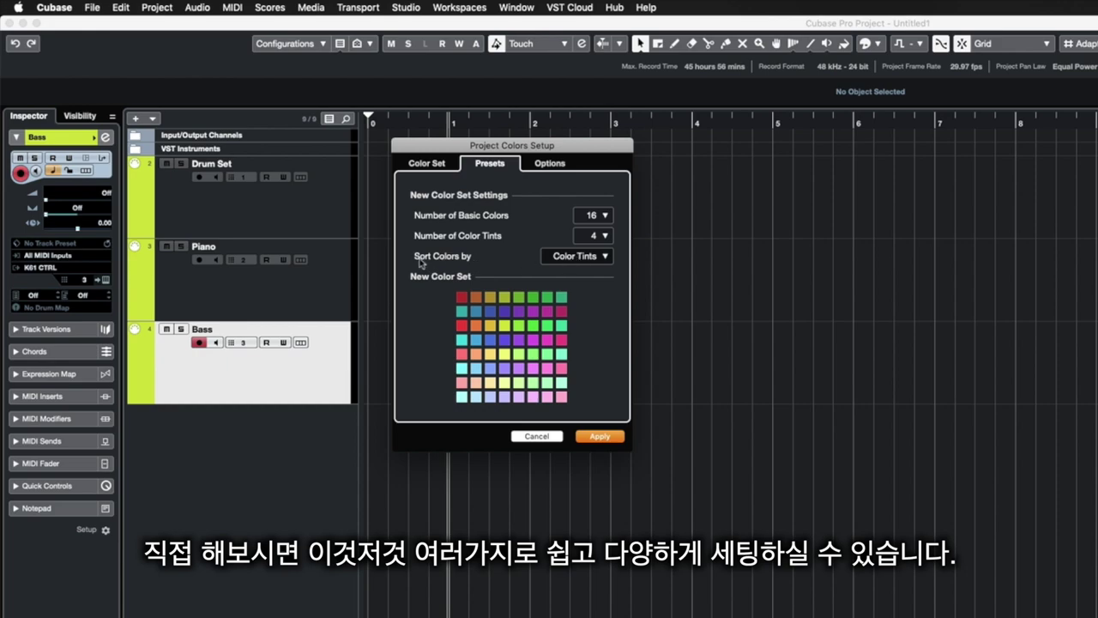
pyautogui.click(584, 257)
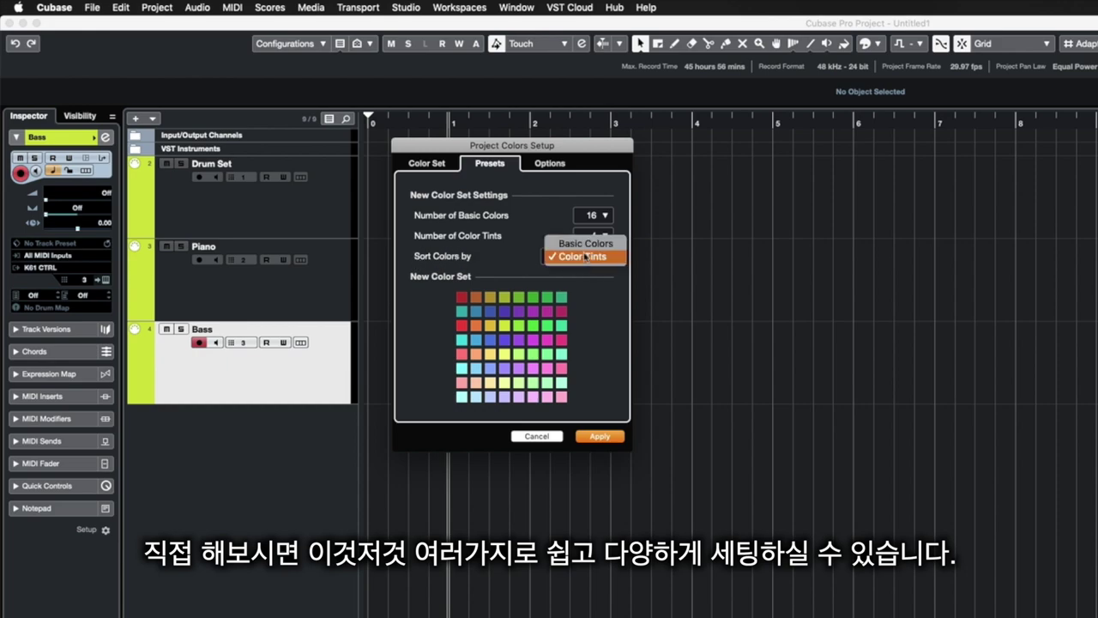
pyautogui.click(586, 244)
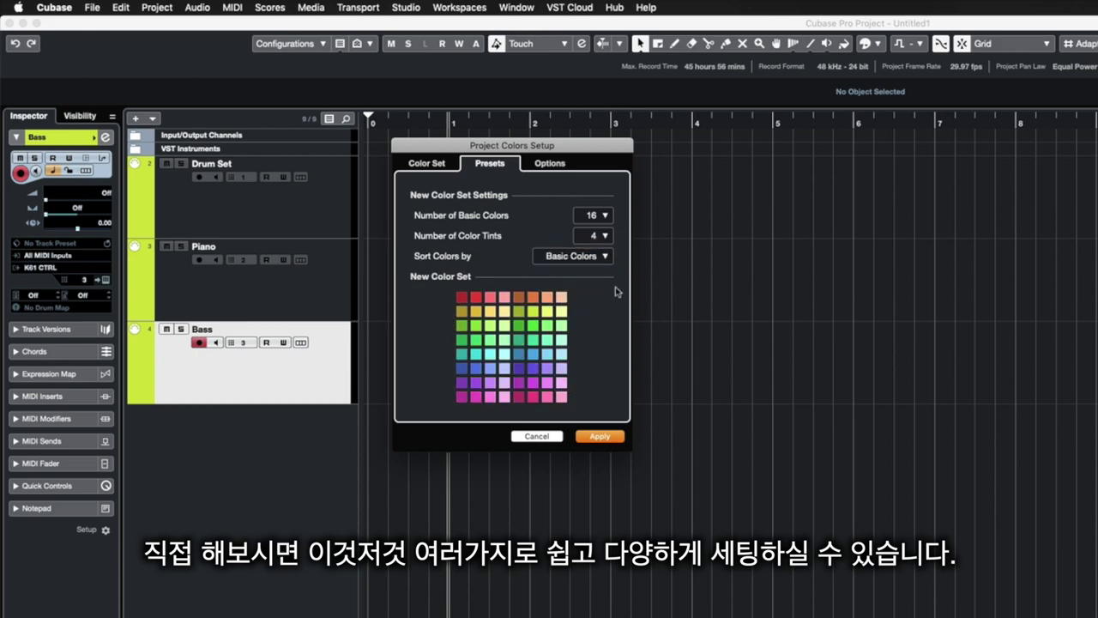
# - Review the options for storing and resetting the color set, and return to the new color set presets
pyautogui.click(548, 164)
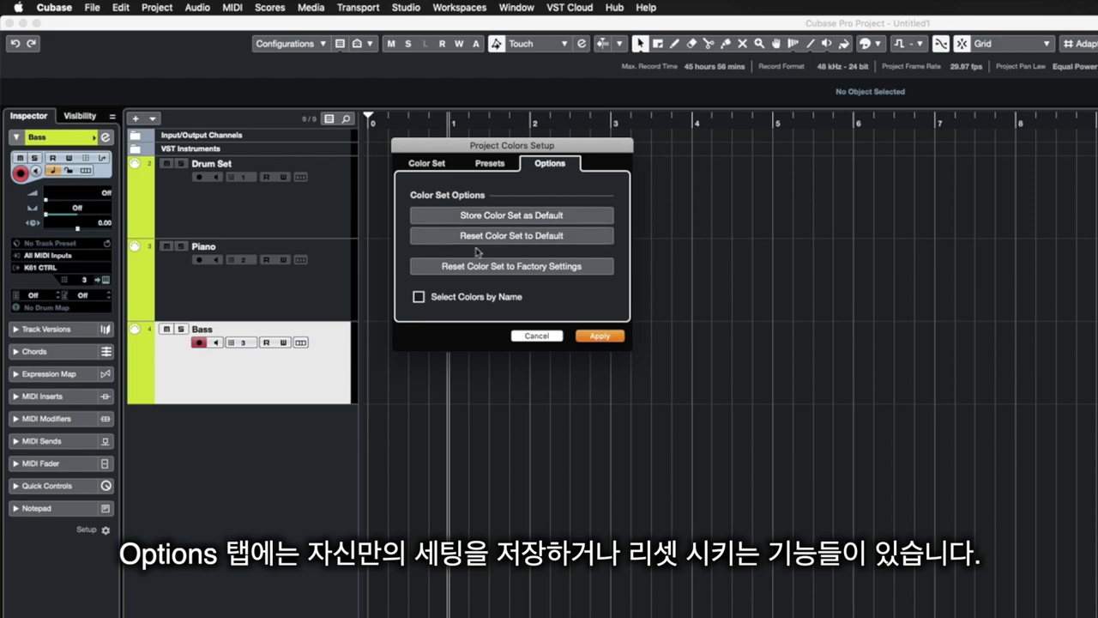
pyautogui.click(490, 165)
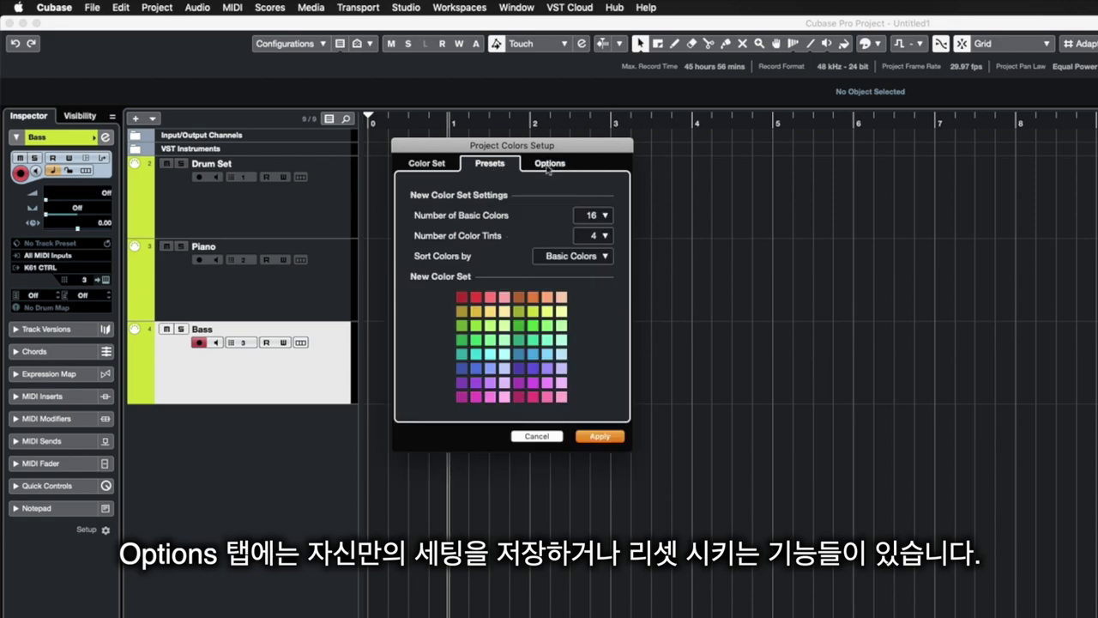
pyautogui.click(549, 164)
pyautogui.click(491, 163)
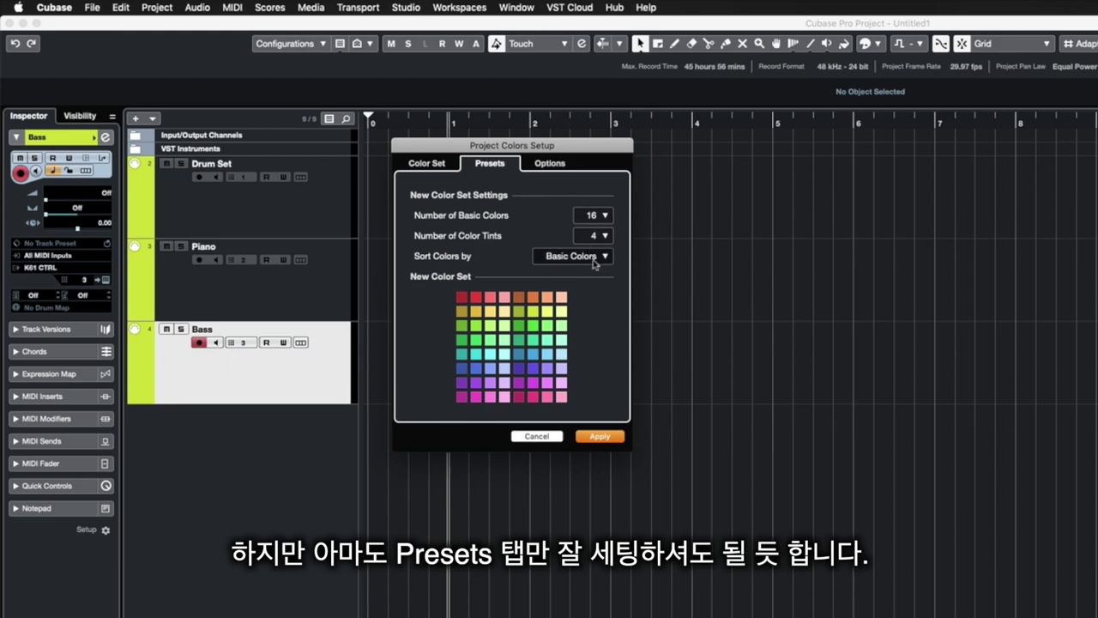
# - Look through the complete list of individual colors in the project's color set
pyautogui.click(429, 163)
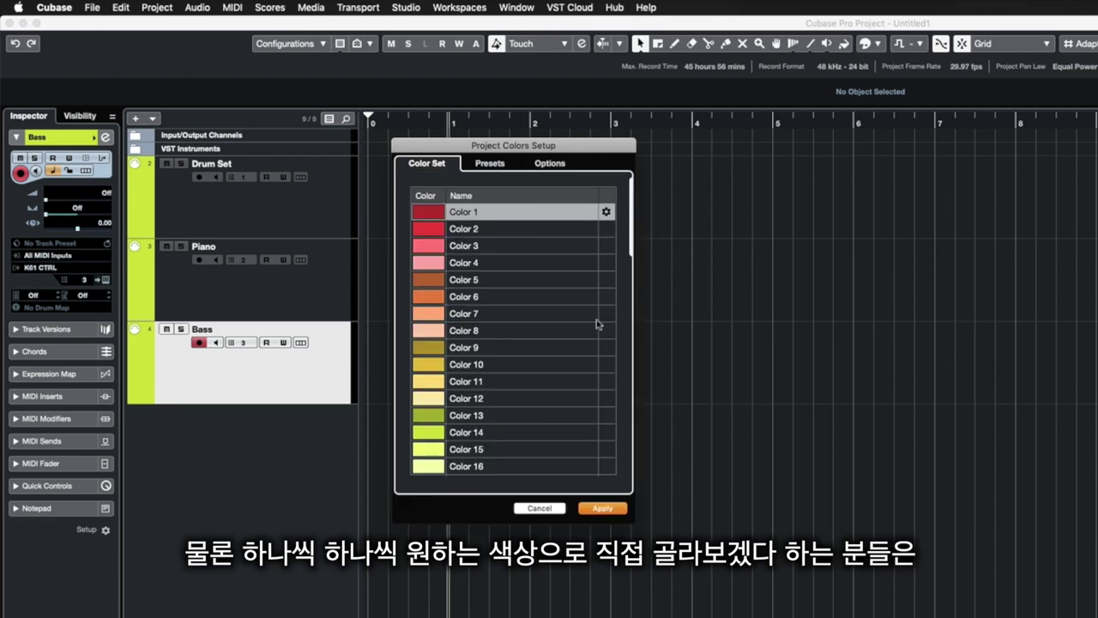
pyautogui.scroll(-15, 573, 344)
pyautogui.scroll(15, 569, 345)
pyautogui.scroll(-15, 570, 345)
pyautogui.scroll(15, 571, 346)
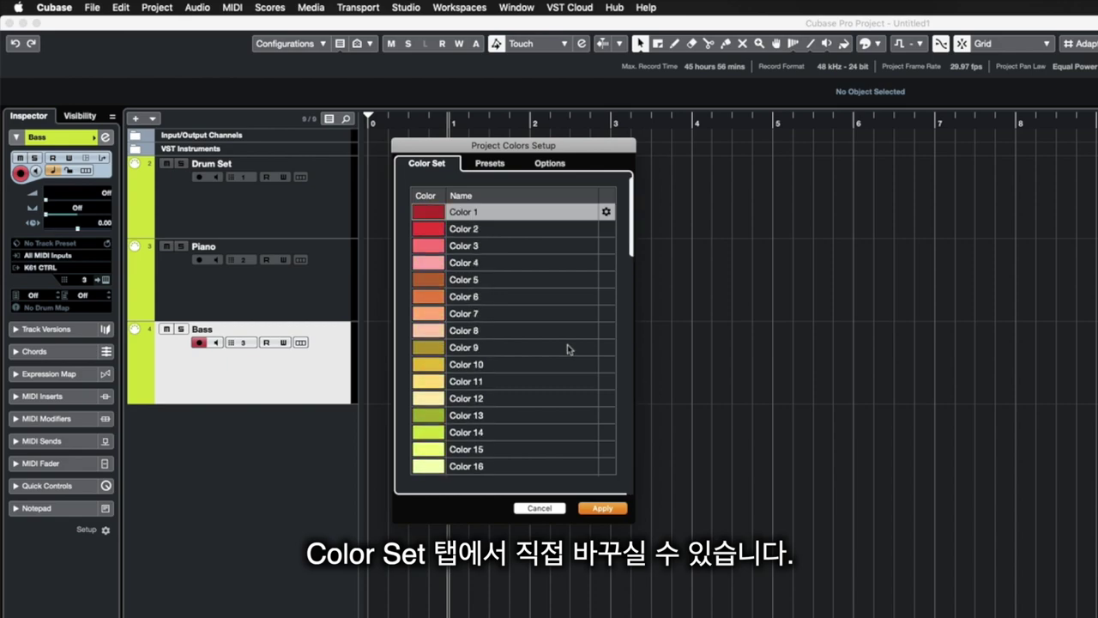
# - Reposition the Project Colors Setup dialog and show the new color set presets again
pyautogui.moveTo(513, 146); pyautogui.dragTo(507, 117)
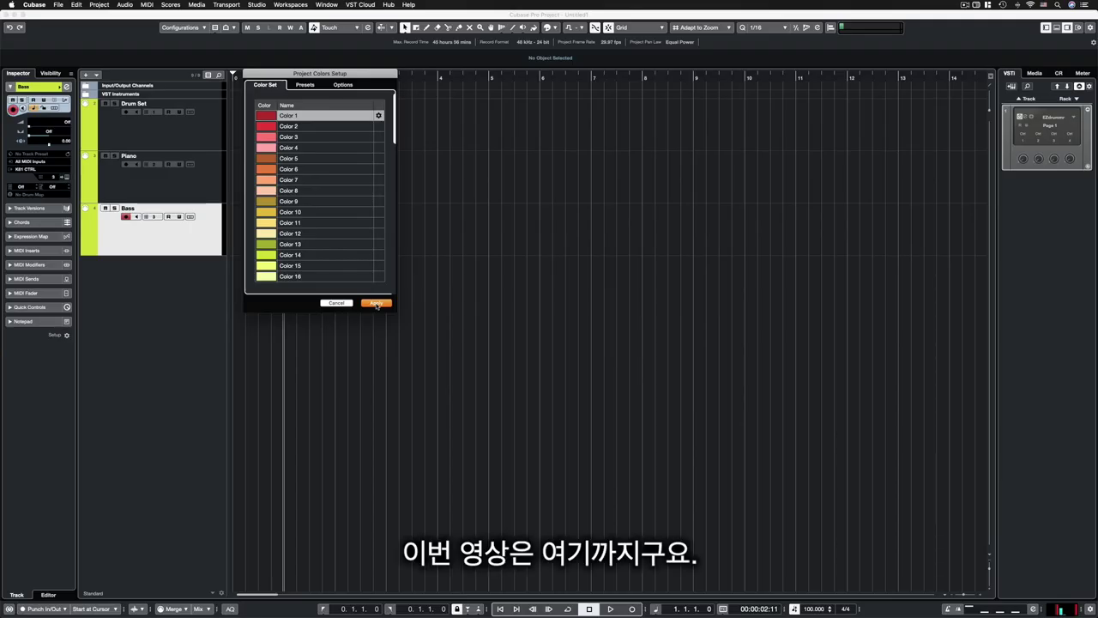
pyautogui.moveTo(291, 79); pyautogui.dragTo(302, 74)
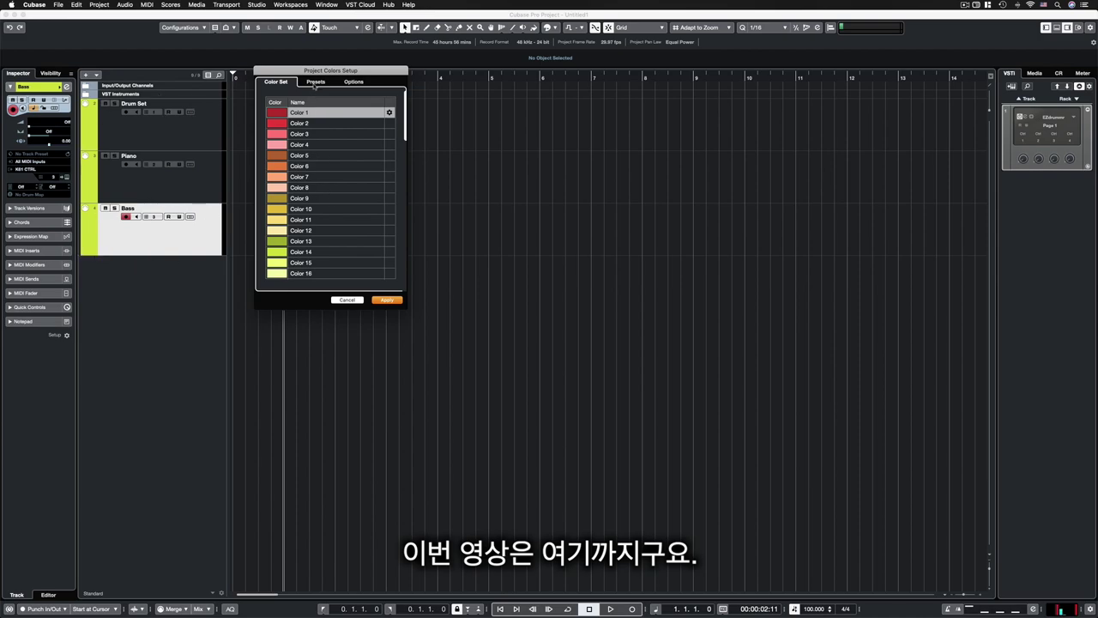
pyautogui.click(316, 82)
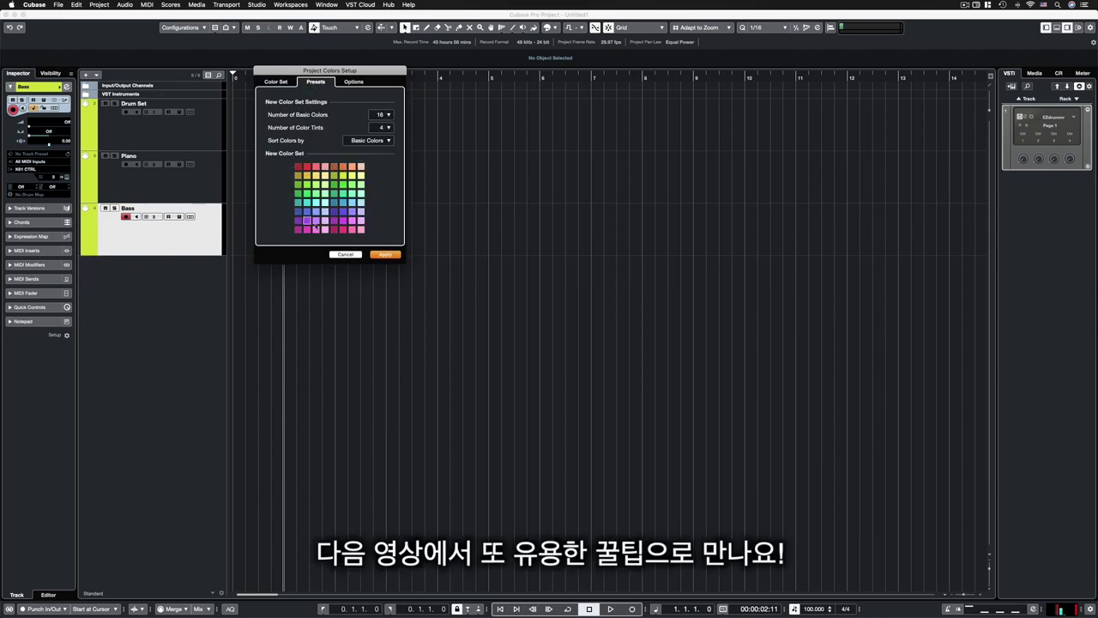